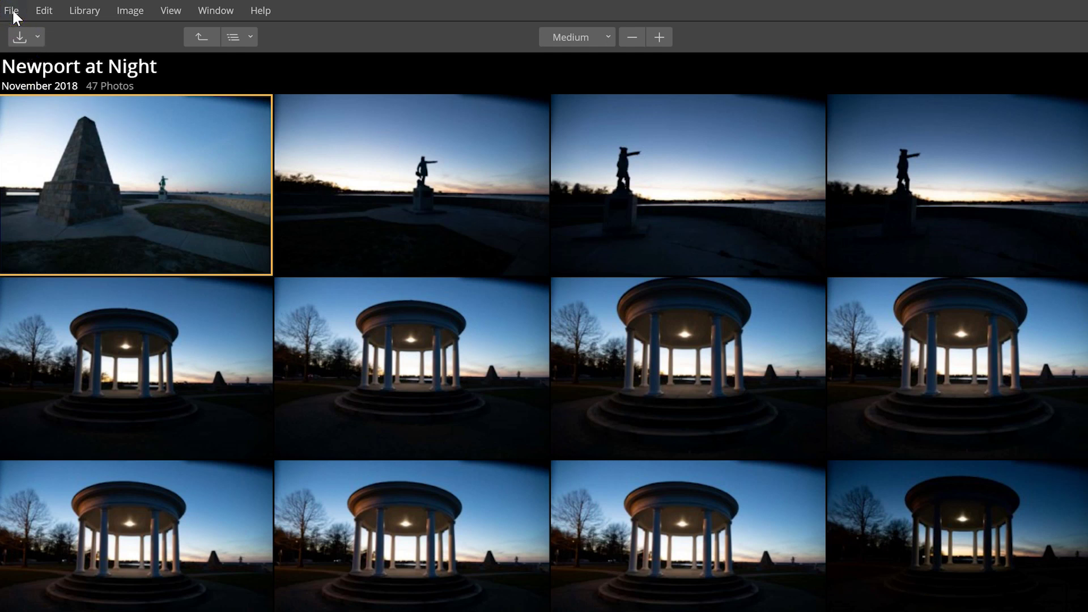
- Install Luminar 3 as a plugin for Adobe Lightroom Classic CC and Adobe Photoshop, accepting the restart as Administrator
{"action": "left_click", "coordinate": [12, 12]}
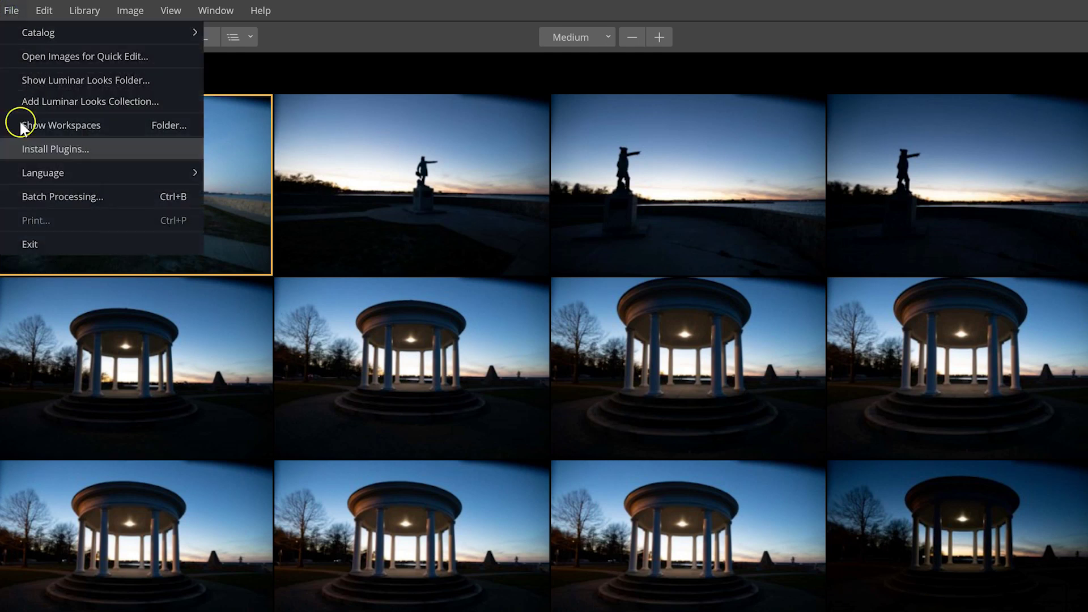
{"action": "left_click", "coordinate": [79, 160]}
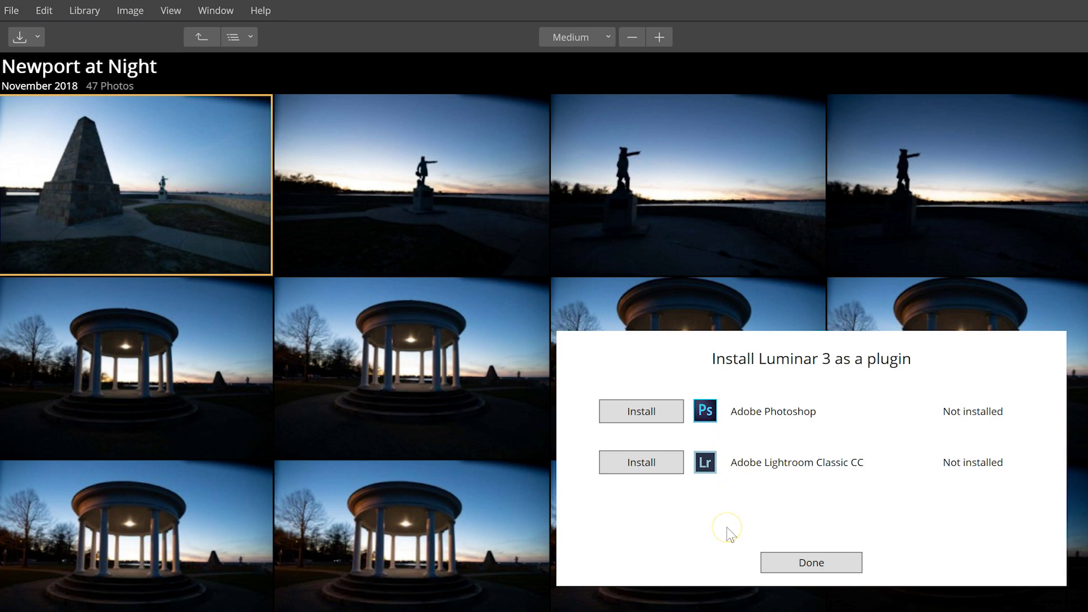
{"action": "left_click", "coordinate": [618, 470]}
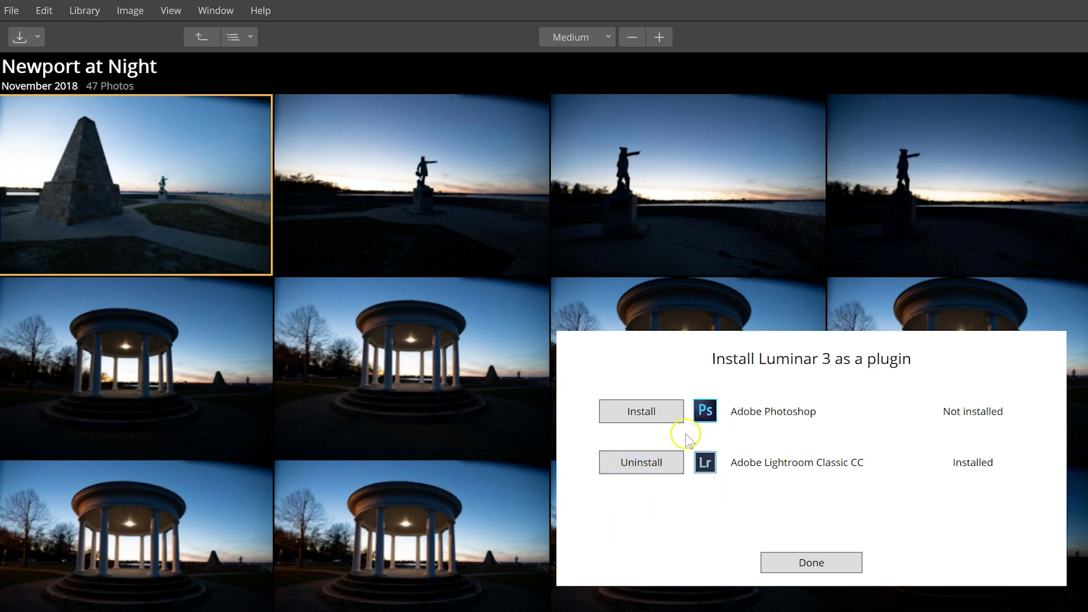
{"action": "left_click", "coordinate": [637, 412]}
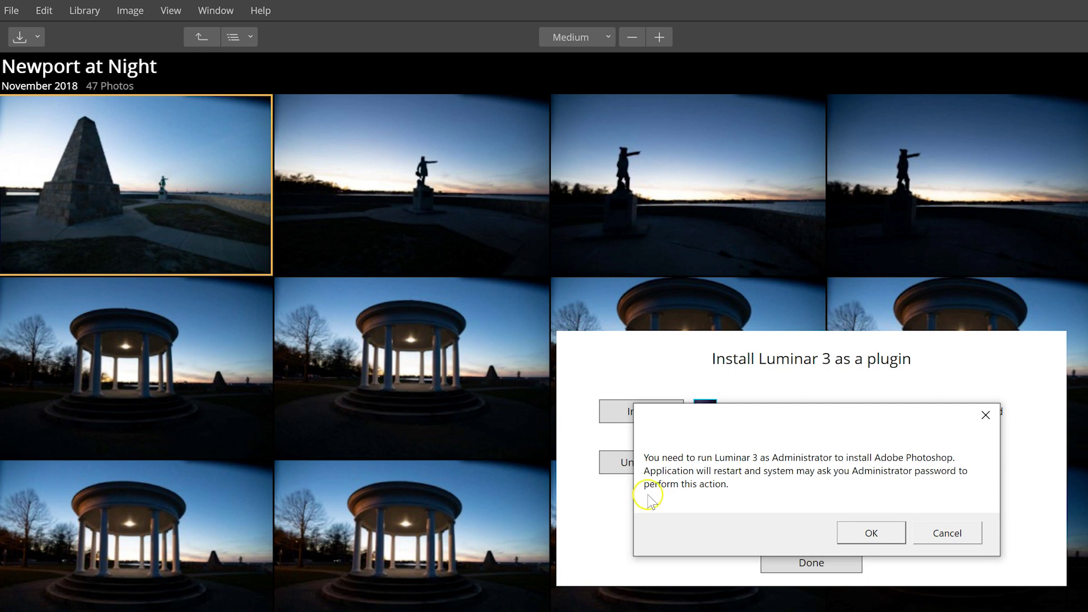
{"action": "left_click", "coordinate": [853, 532]}
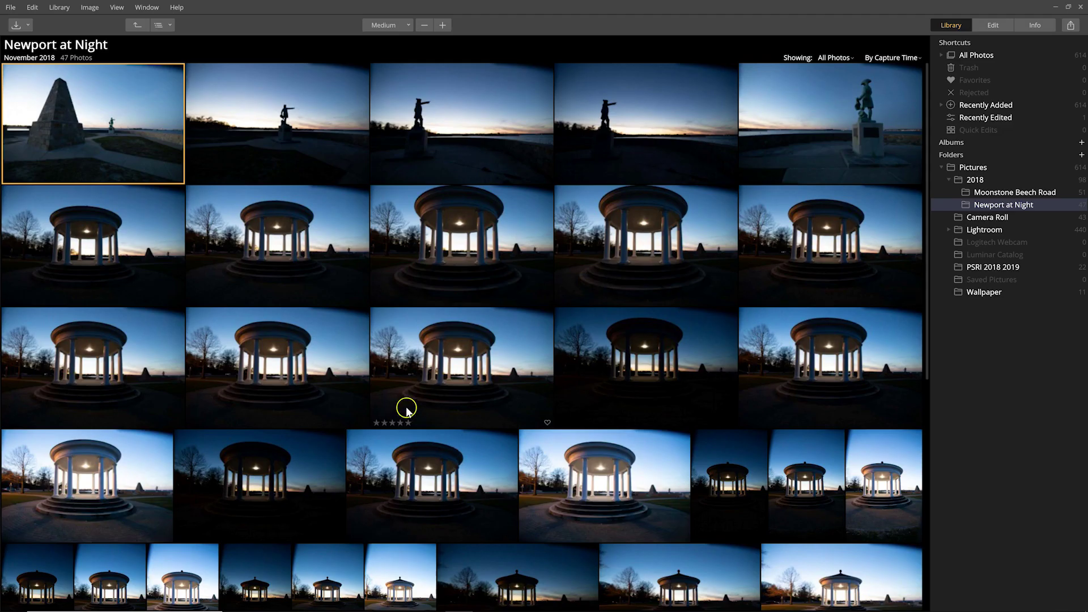
- Switch to Lightroom Classic and send the Christmas house photo to Luminar 3 using Edit a Copy with Lightroom Adjustments
{"action": "left_click", "coordinate": [1055, 6]}
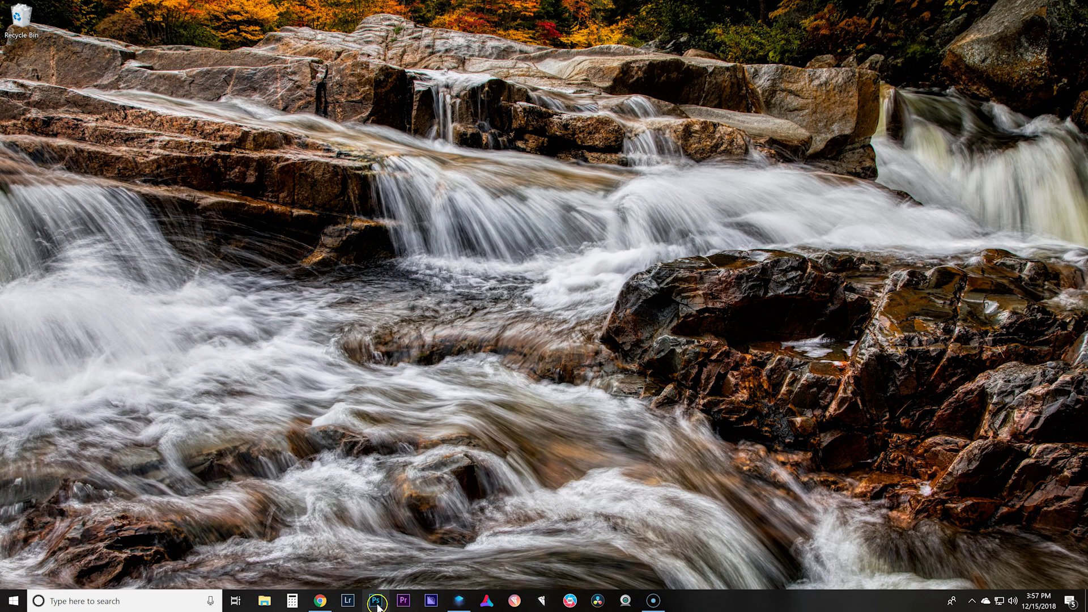
{"action": "left_click", "coordinate": [346, 601]}
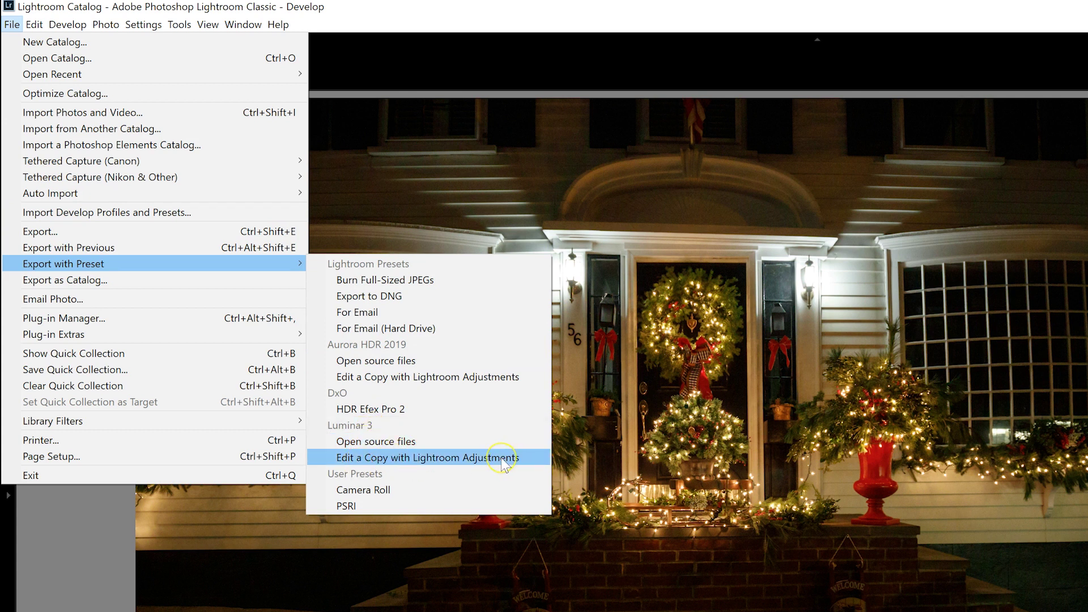
{"action": "left_click", "coordinate": [424, 460]}
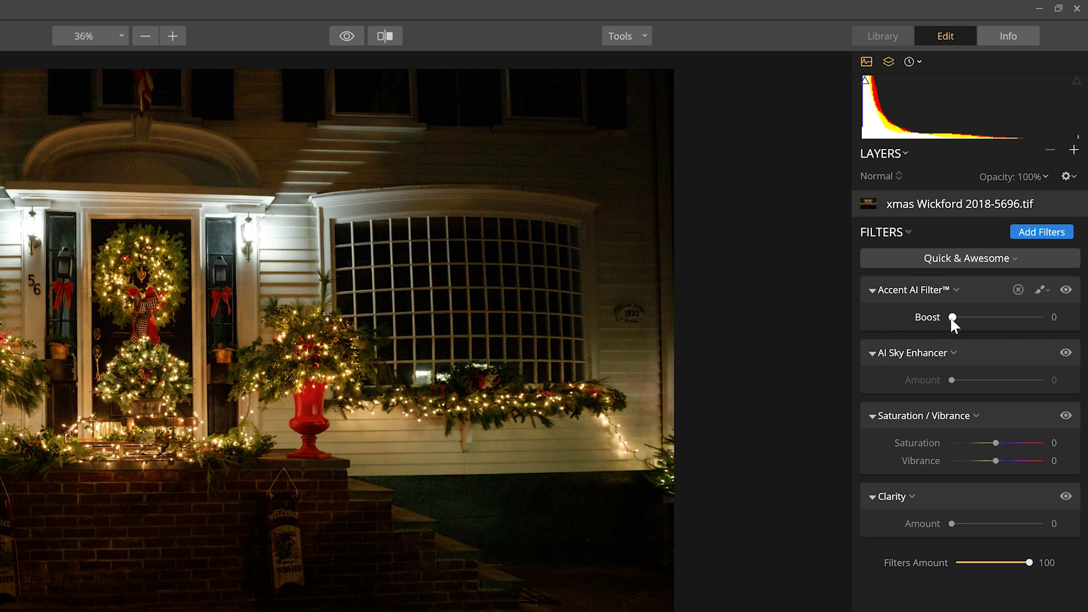
- Set the Accent AI Filter's Boost to 42 and leave the AI Sky Enhancer at 0
{"action": "mouse_move", "coordinate": [966, 320]}
{"action": "left_mouse_down"}
{"action": "mouse_move", "coordinate": [1063, 321]}
{"action": "mouse_move", "coordinate": [979, 322]}
{"action": "left_mouse_up"}
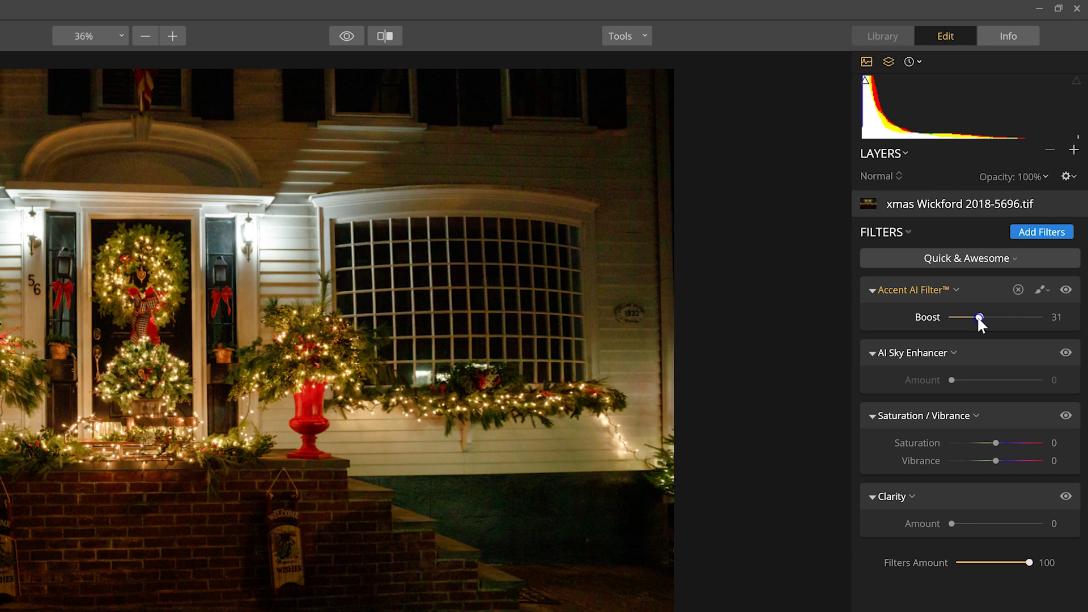
{"action": "mouse_move", "coordinate": [984, 321]}
{"action": "left_mouse_down"}
{"action": "mouse_move", "coordinate": [1003, 322]}
{"action": "mouse_move", "coordinate": [987, 326]}
{"action": "left_mouse_up"}
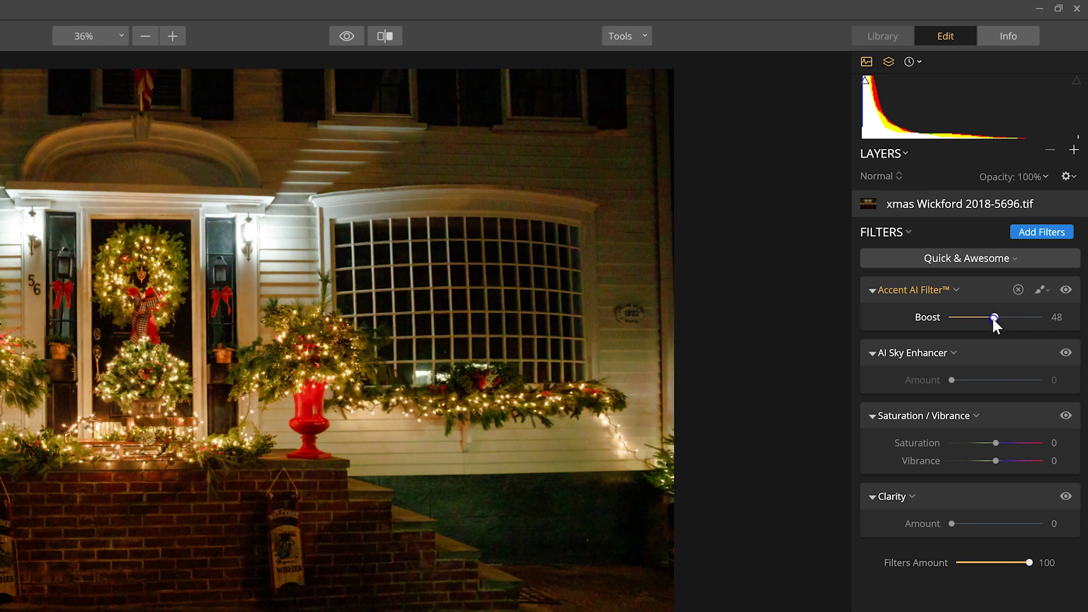
{"action": "left_click_drag", "start_coordinate": [993, 318], "coordinate": [987, 322]}
{"action": "left_click", "coordinate": [951, 379]}
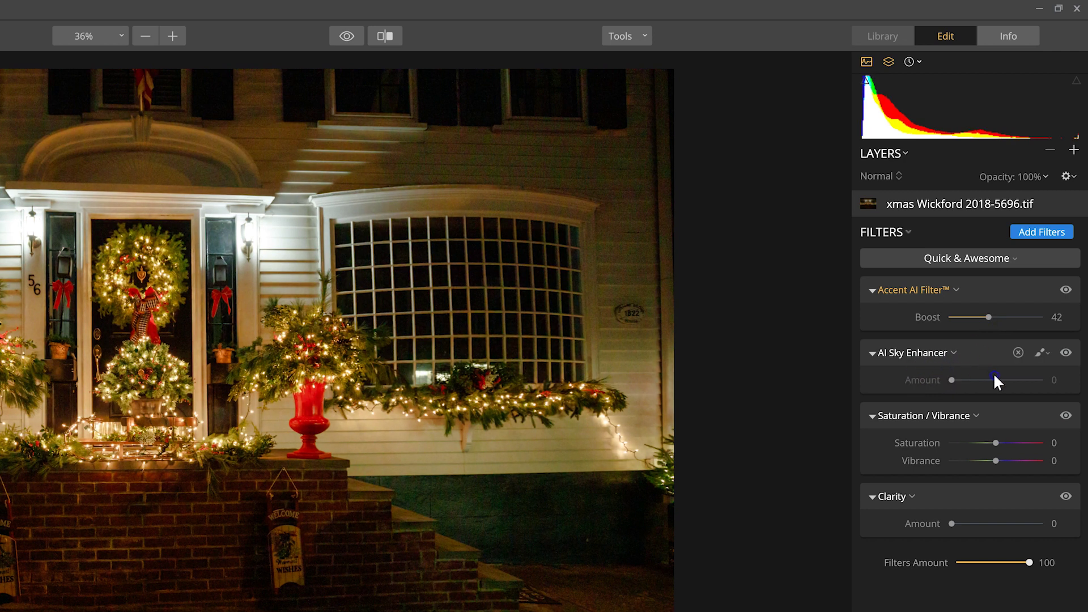
- Set Vibrance to 9 and the Clarity Amount to 8
{"action": "left_click", "coordinate": [995, 460]}
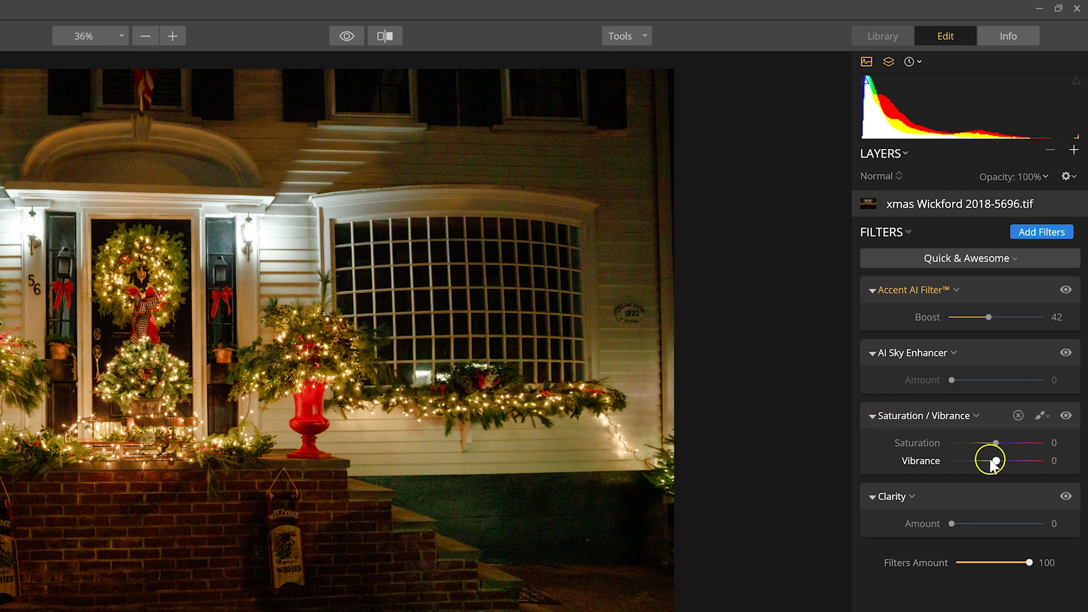
{"action": "left_click_drag", "start_coordinate": [997, 462], "coordinate": [1000, 463]}
{"action": "left_click", "coordinate": [952, 524]}
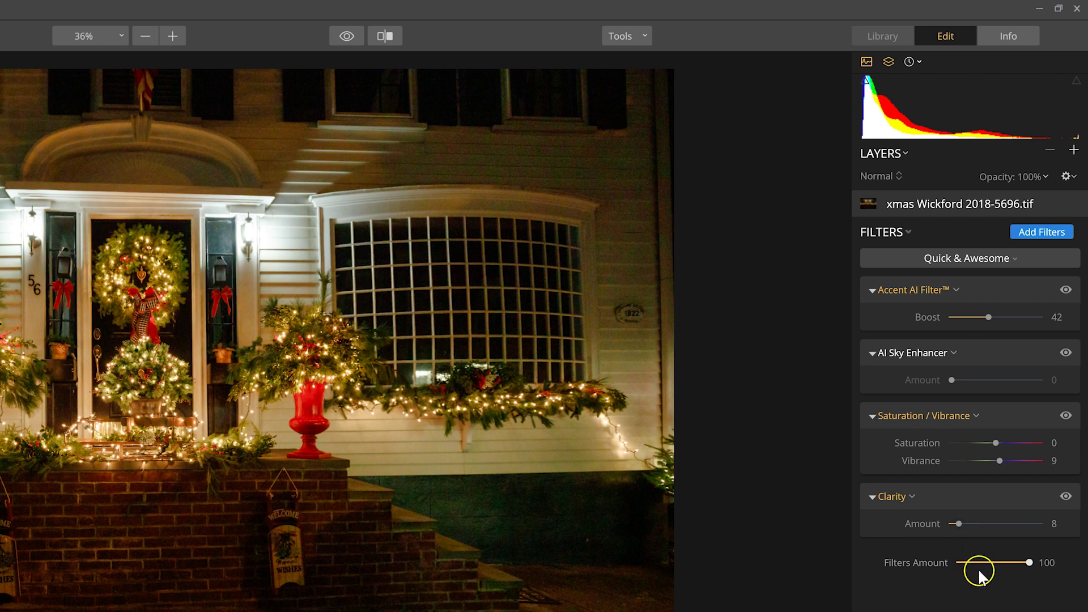
- Add the Denoise filter and set its Luminosity to 29 and Color to 24
{"action": "left_click", "coordinate": [1018, 235]}
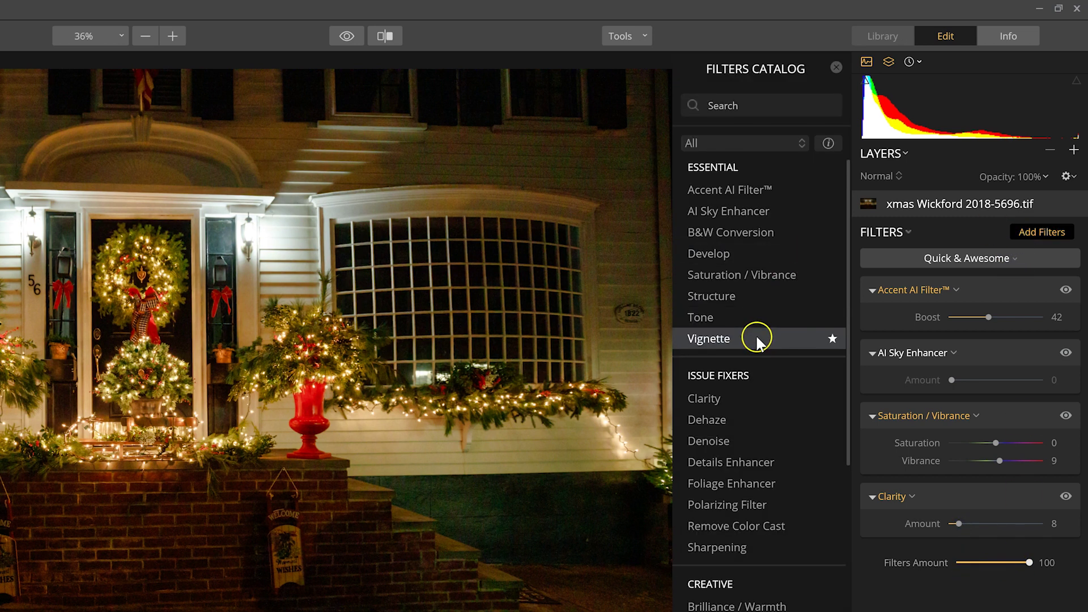
{"action": "left_click", "coordinate": [737, 505]}
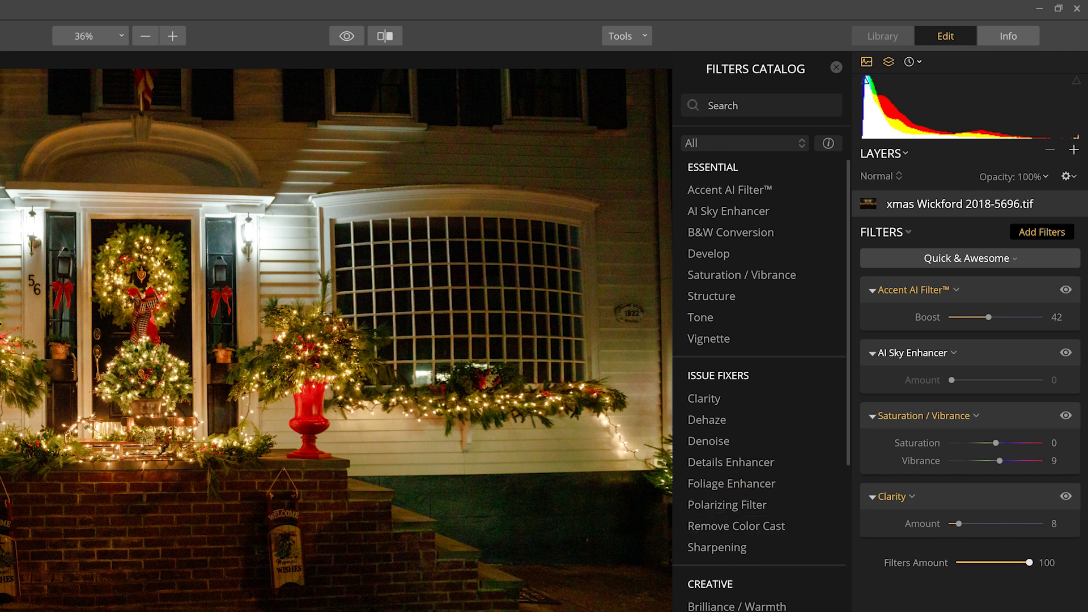
{"action": "scroll", "coordinate": [759, 368], "scroll_direction": "down", "scroll_amount": 3}
{"action": "scroll", "coordinate": [759, 368], "scroll_direction": "down", "scroll_amount": 7}
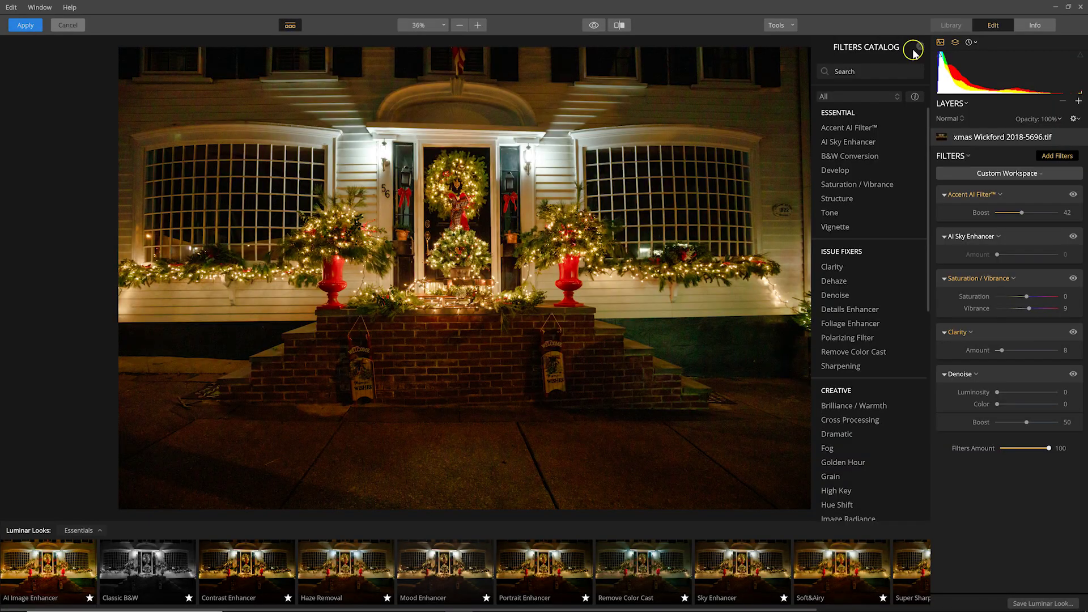
{"action": "left_click", "coordinate": [963, 371]}
{"action": "left_click", "coordinate": [998, 395]}
{"action": "left_click_drag", "start_coordinate": [998, 395], "coordinate": [1015, 397]}
{"action": "left_click", "coordinate": [997, 404]}
{"action": "left_click", "coordinate": [469, 100]}
{"action": "left_click", "coordinate": [467, 100]}
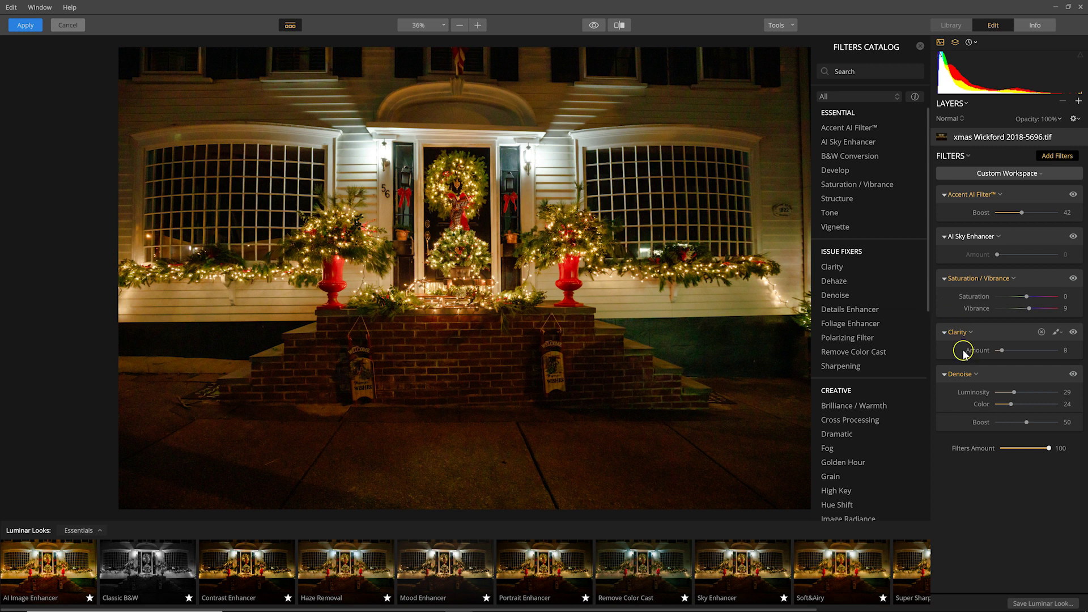
- Try the Brilliance / Warmth filter with Vividness at -17 and remove it from the filter stack
{"action": "scroll", "coordinate": [859, 357], "scroll_direction": "down", "scroll_amount": 2}
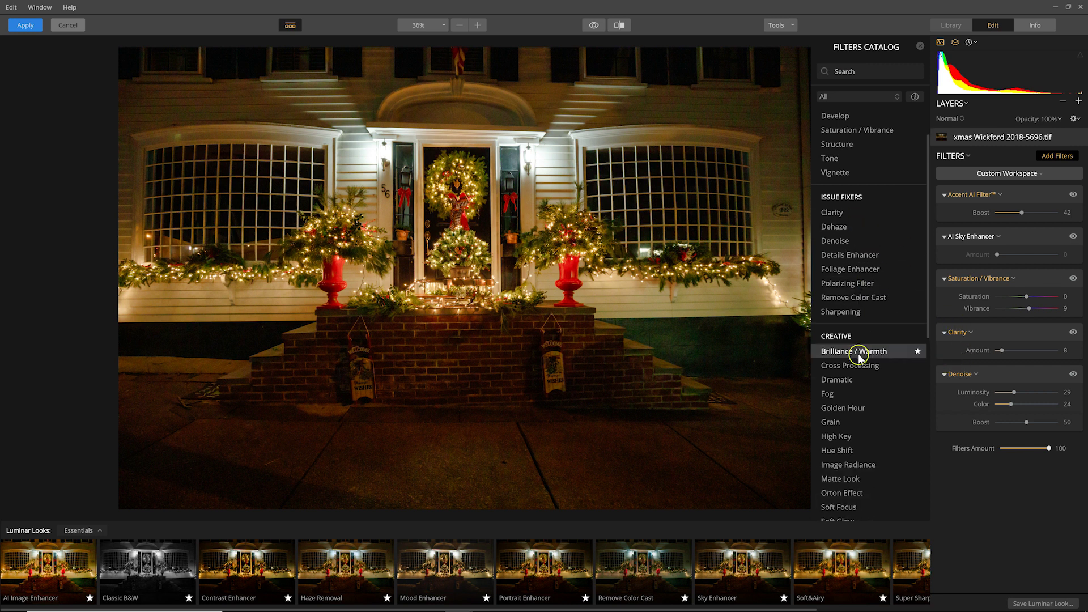
{"action": "scroll", "coordinate": [862, 368], "scroll_direction": "down", "scroll_amount": 1}
{"action": "scroll", "coordinate": [860, 385], "scroll_direction": "down", "scroll_amount": 1}
{"action": "scroll", "coordinate": [859, 389], "scroll_direction": "down", "scroll_amount": 1}
{"action": "left_click", "coordinate": [855, 270]}
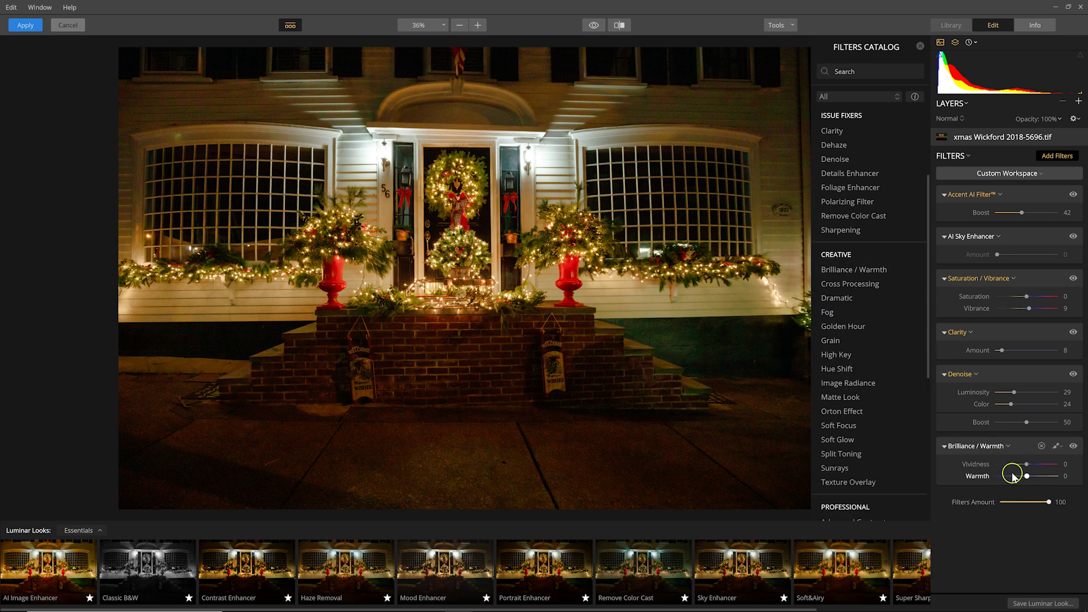
{"action": "left_click_drag", "start_coordinate": [1026, 465], "coordinate": [1022, 465]}
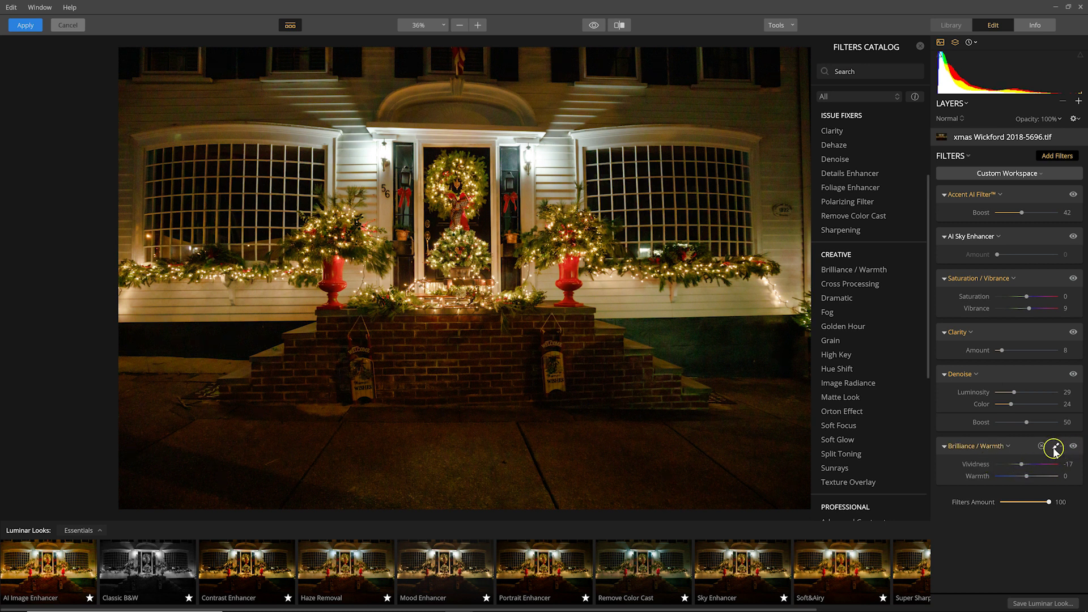
{"action": "left_click", "coordinate": [1040, 446]}
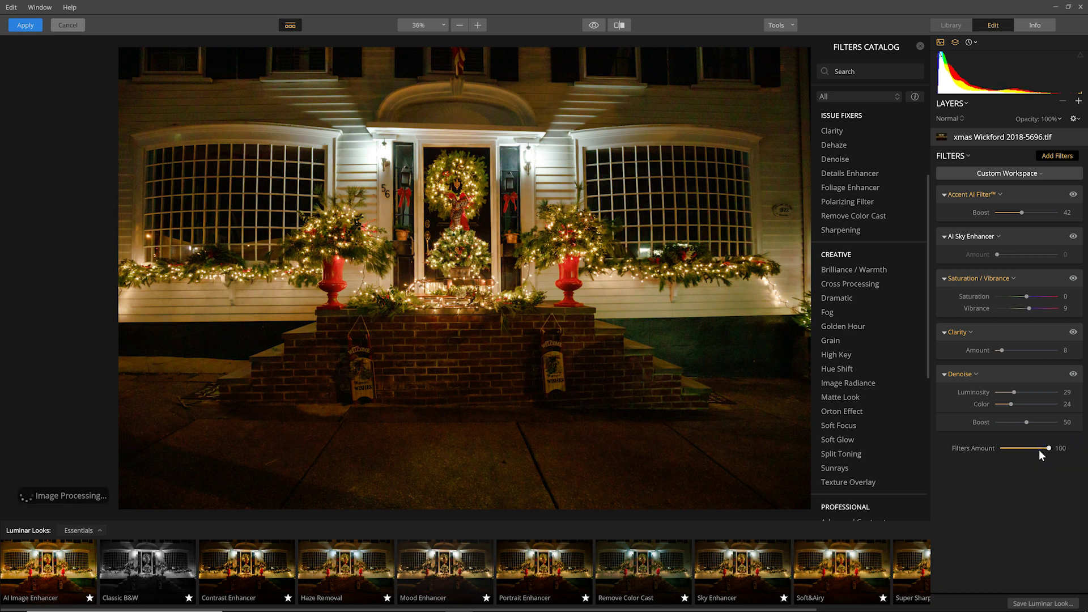
- Add the Dramatic filter, try its Amount at 100 before reducing it, and apply the edits back to Lightroom
{"action": "left_click", "coordinate": [851, 298]}
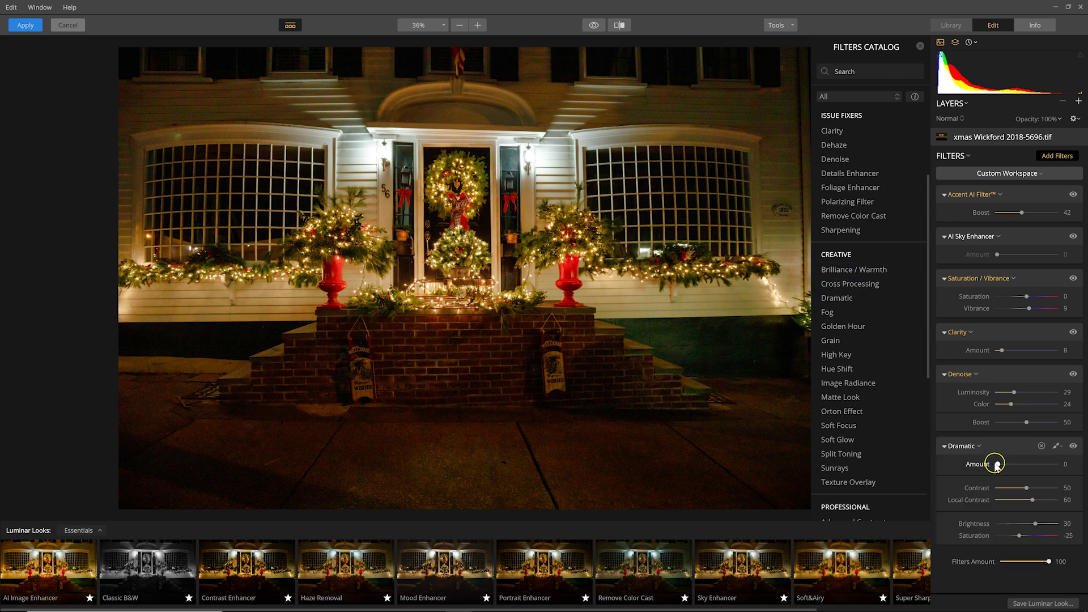
{"action": "left_click_drag", "start_coordinate": [997, 465], "coordinate": [1079, 464]}
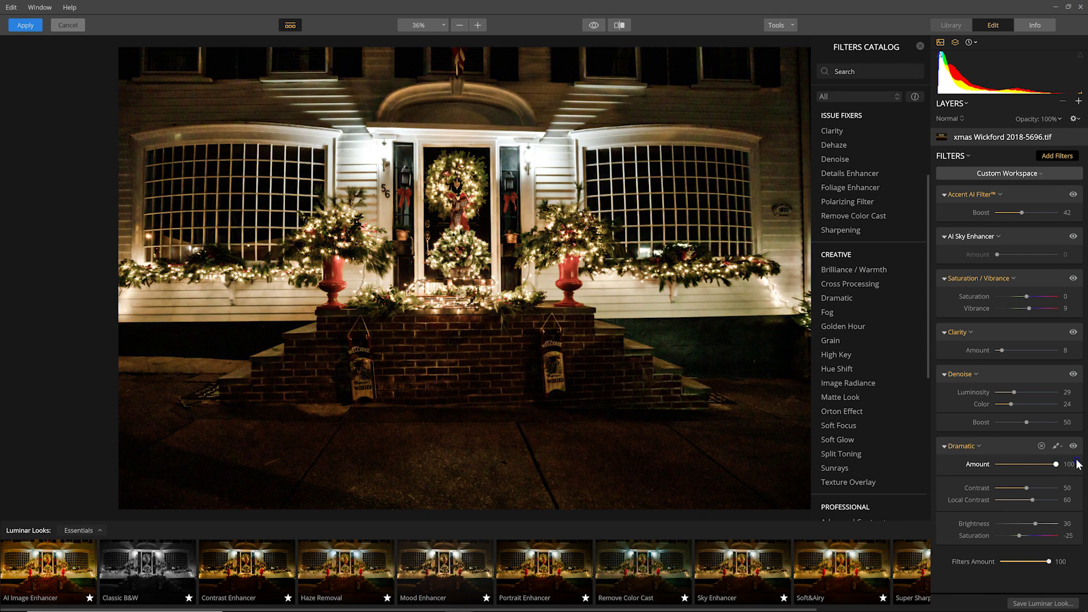
{"action": "left_click_drag", "start_coordinate": [1001, 464], "coordinate": [1024, 465]}
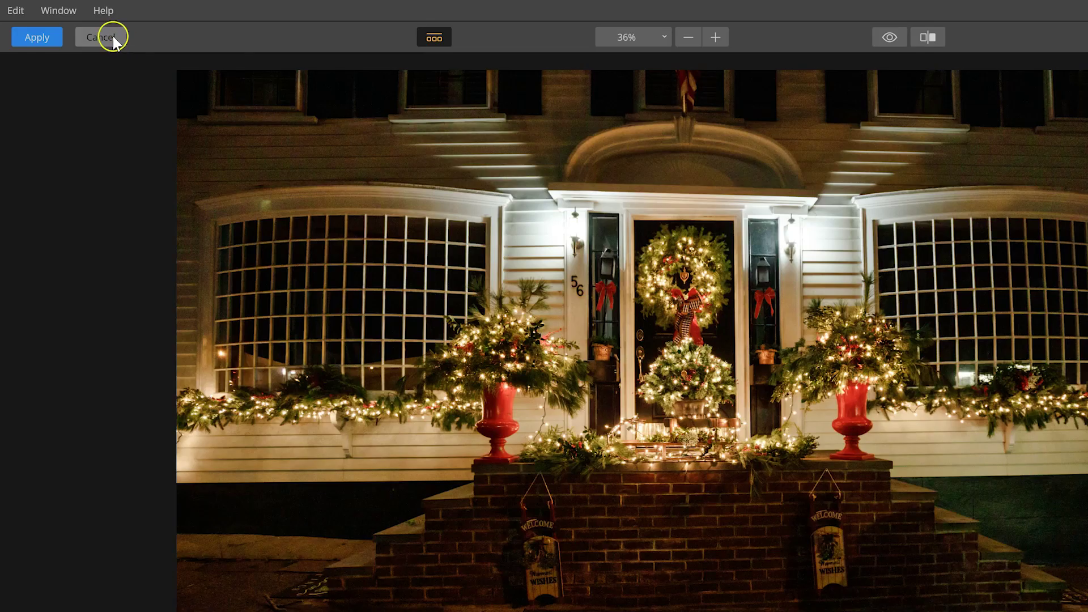
{"action": "left_click", "coordinate": [34, 42]}
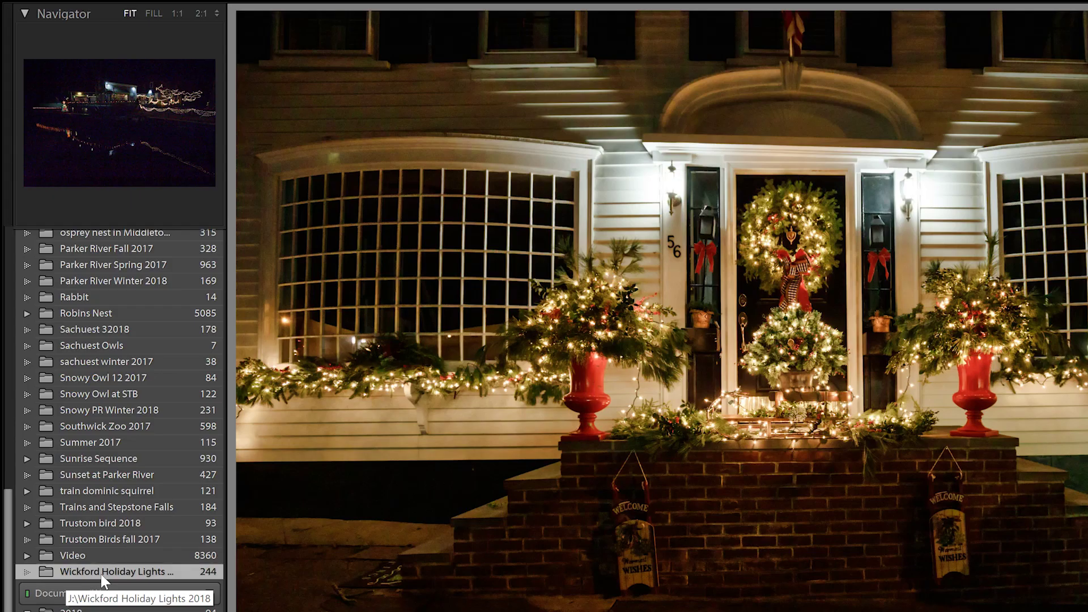
- Find xmas Wickford 2018-5696_Luminar3-edit.tif in the Wickford Holiday Lights 2018 folder, flag it as a pick and hide the filmstrip
{"action": "scroll", "coordinate": [94, 482], "scroll_direction": "up", "scroll_amount": 15}
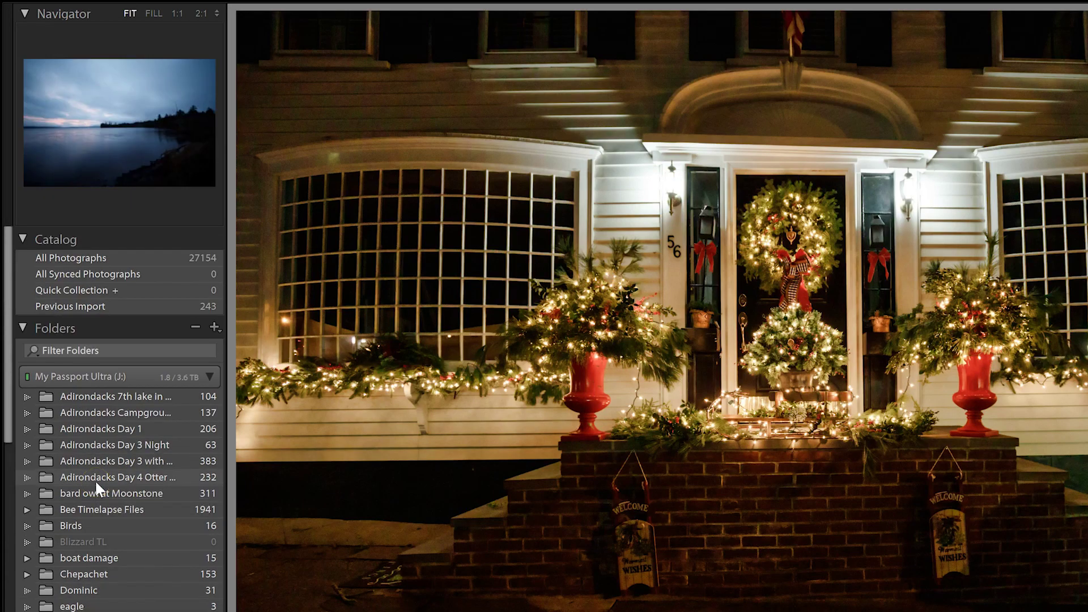
{"action": "left_click", "coordinate": [57, 307]}
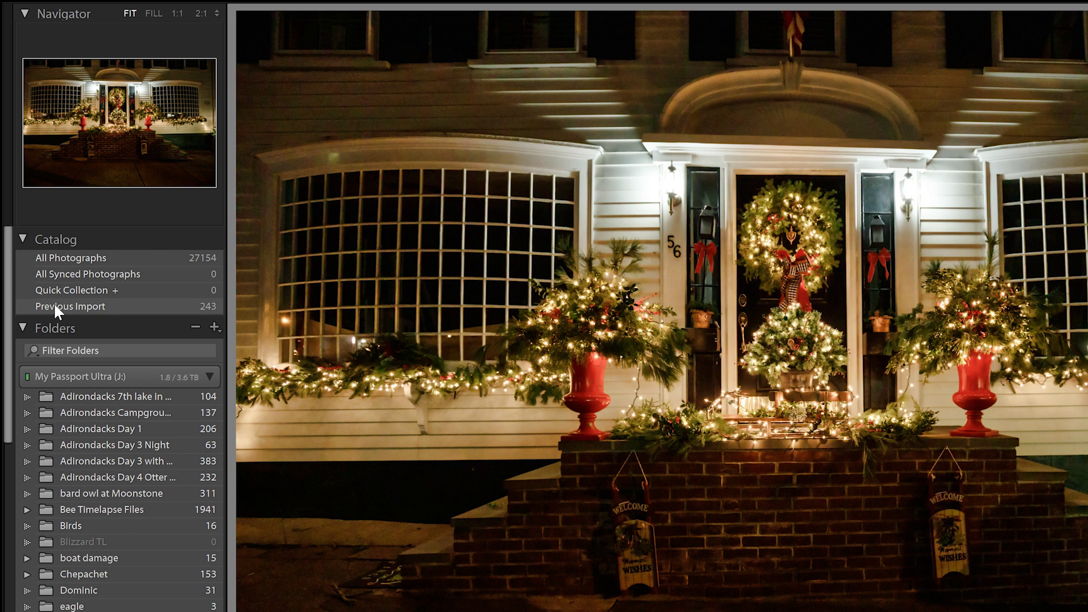
{"action": "left_click", "coordinate": [299, 335]}
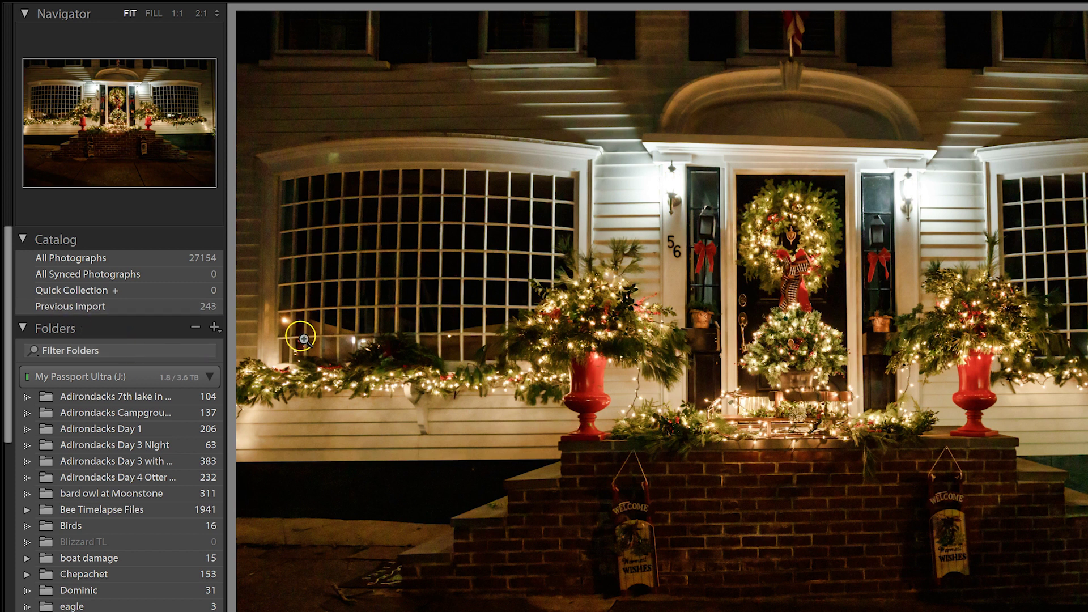
{"action": "left_click", "coordinate": [47, 331]}
{"action": "scroll", "coordinate": [36, 436], "scroll_direction": "down", "scroll_amount": 15}
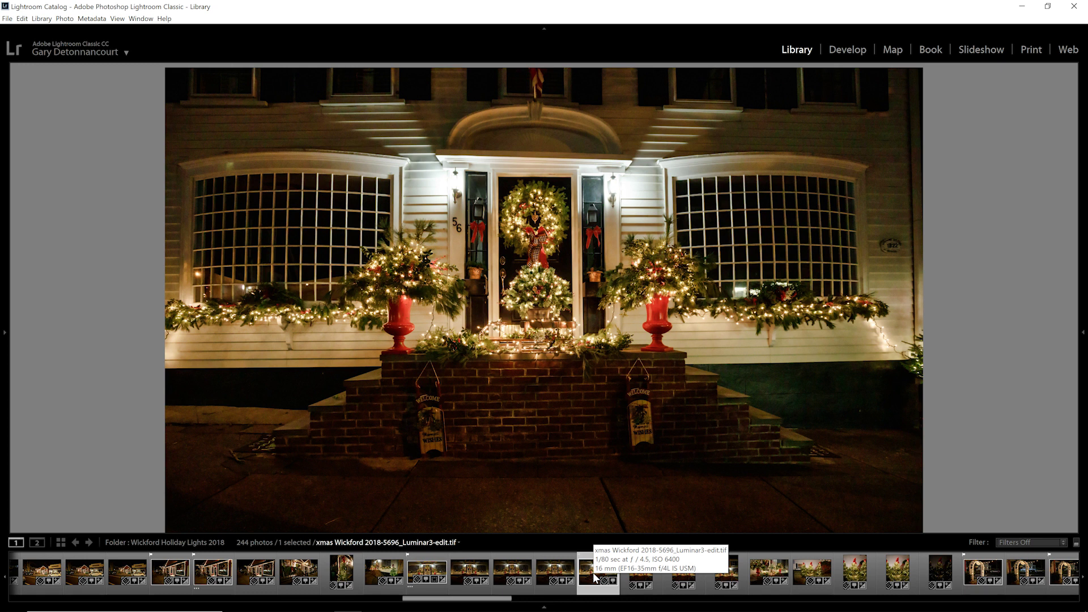
{"action": "key", "text": "p"}
{"action": "key", "text": "F6"}
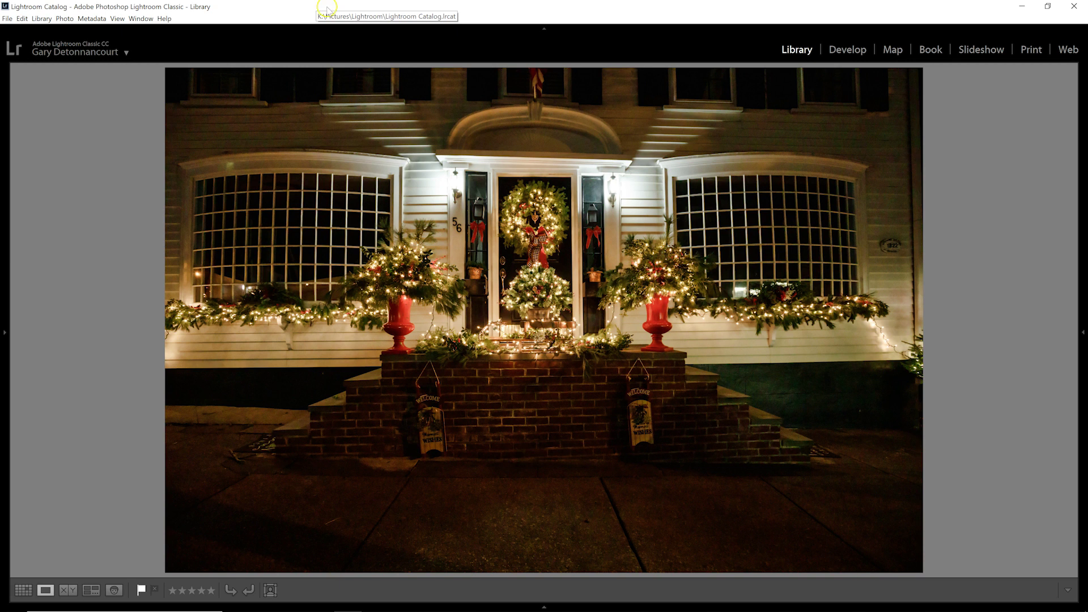
- Open the photo in the Develop module and crop slightly inward from its side and top edges at the original aspect
{"action": "mouse_move", "coordinate": [1082, 331]}
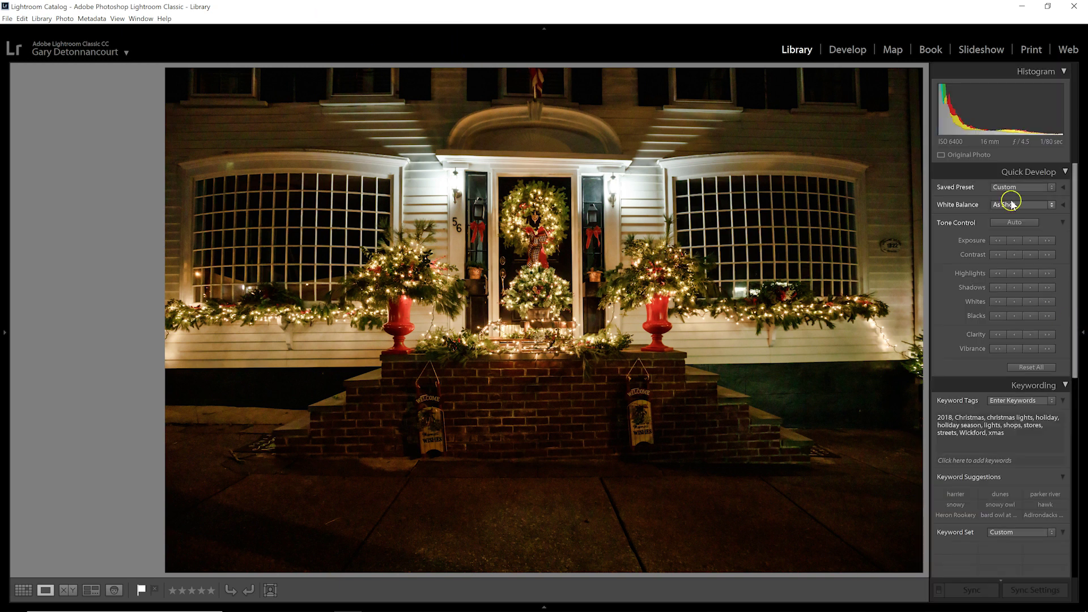
{"action": "left_click", "coordinate": [848, 49]}
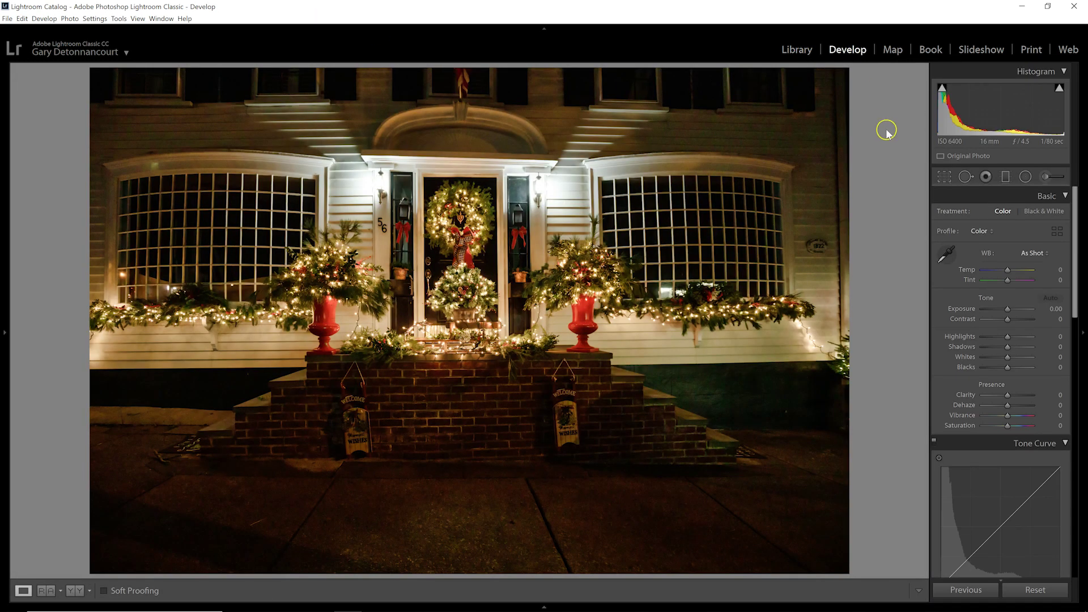
{"action": "left_click", "coordinate": [944, 177]}
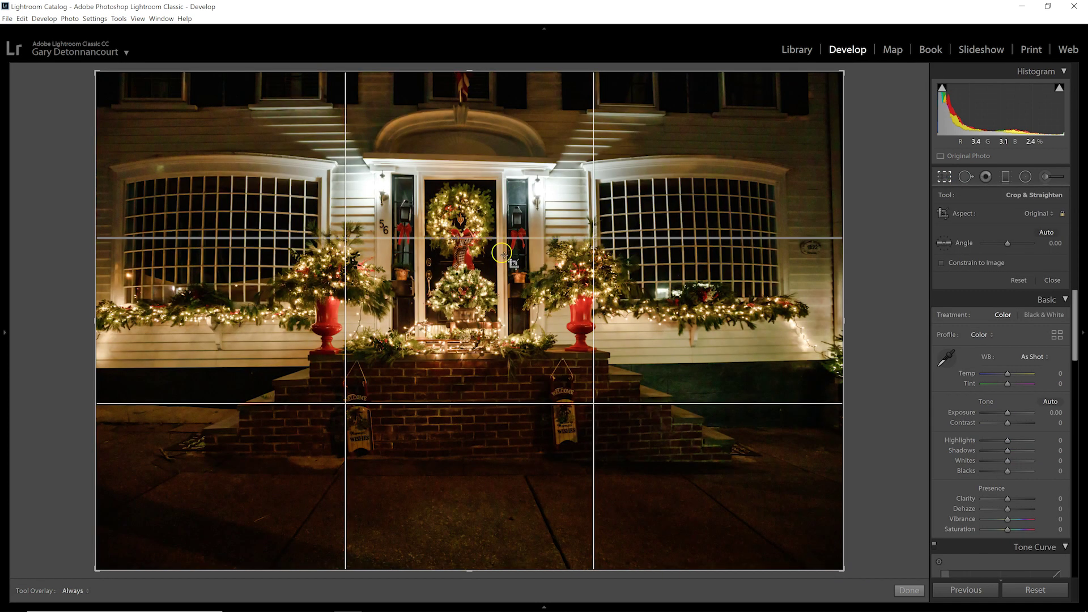
{"action": "left_click_drag", "start_coordinate": [843, 320], "coordinate": [837, 319]}
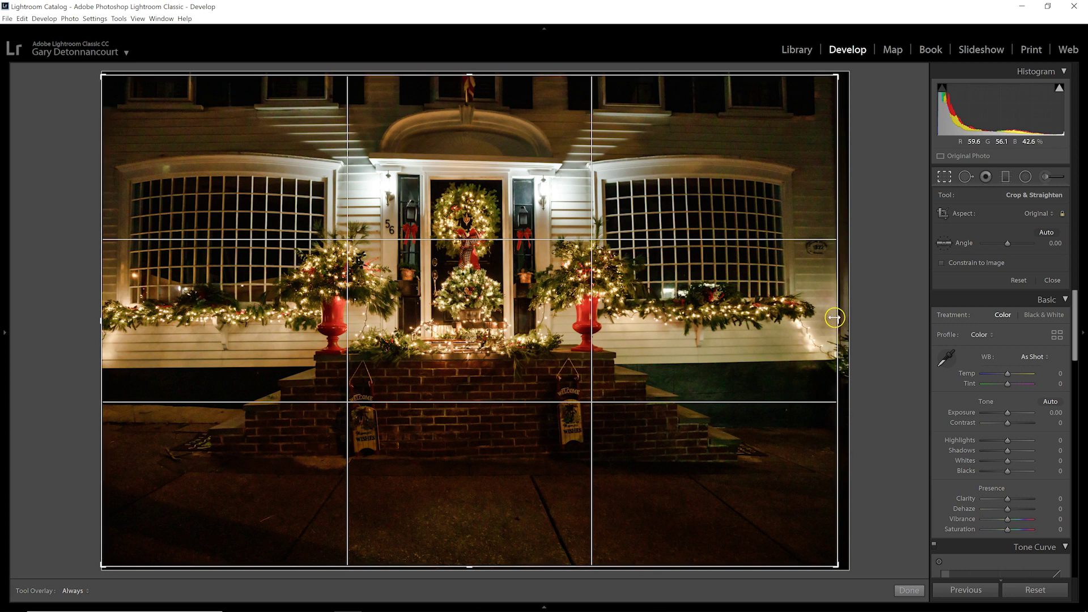
{"action": "left_click_drag", "start_coordinate": [837, 318], "coordinate": [835, 318]}
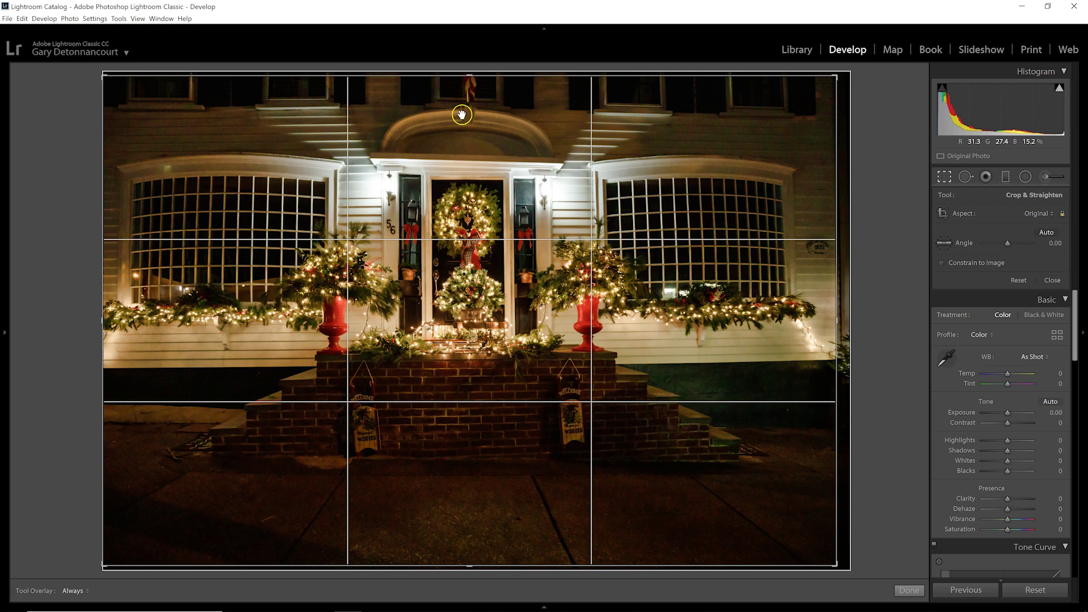
{"action": "mouse_move", "coordinate": [468, 77]}
{"action": "left_mouse_down"}
{"action": "mouse_move", "coordinate": [464, 102]}
{"action": "mouse_move", "coordinate": [461, 80]}
{"action": "left_mouse_up"}
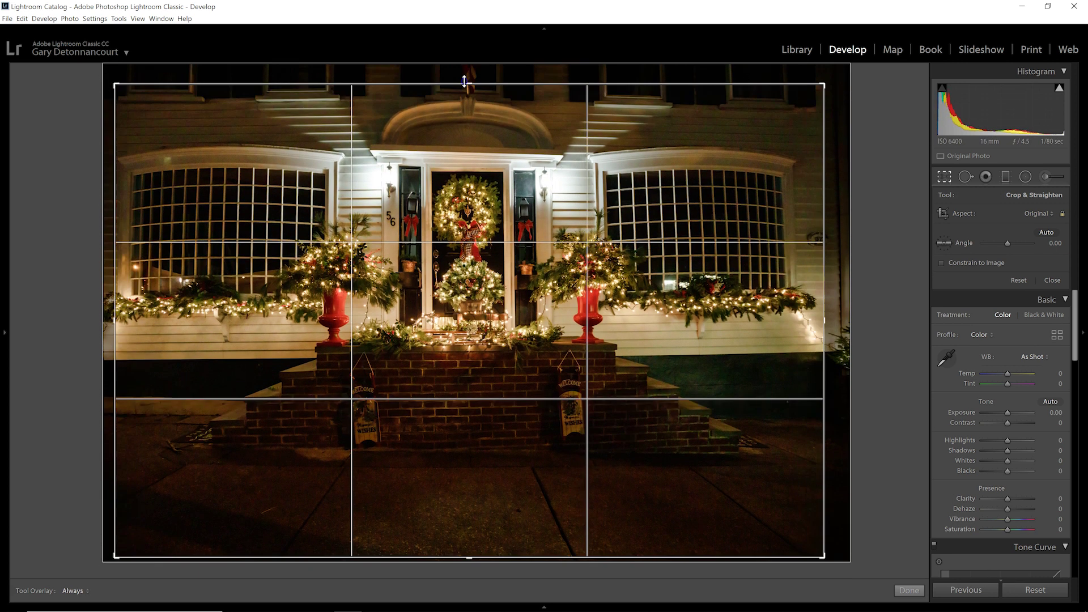
- Change the crop aspect to 16 x 9, reposition the photo inside the frame and widen the crop slightly
{"action": "left_click", "coordinate": [1046, 218]}
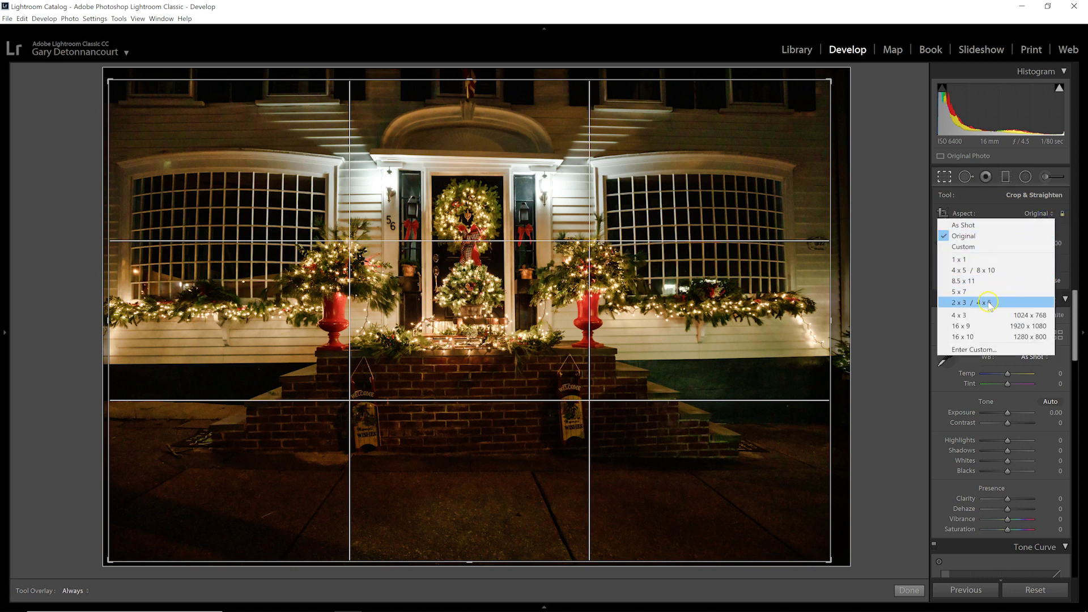
{"action": "left_click", "coordinate": [986, 326]}
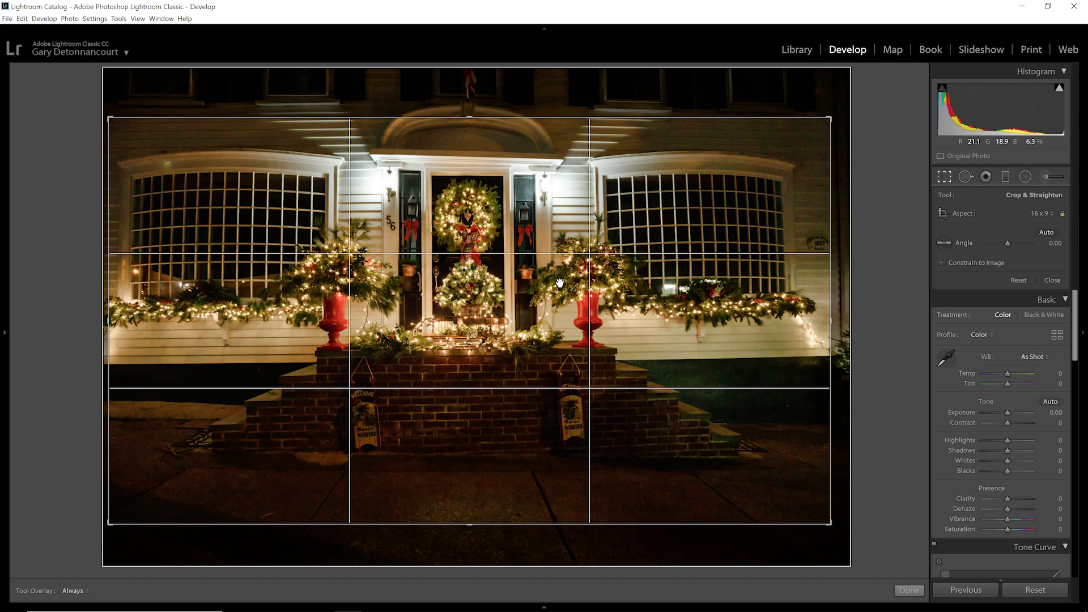
{"action": "left_click_drag", "start_coordinate": [484, 302], "coordinate": [490, 302]}
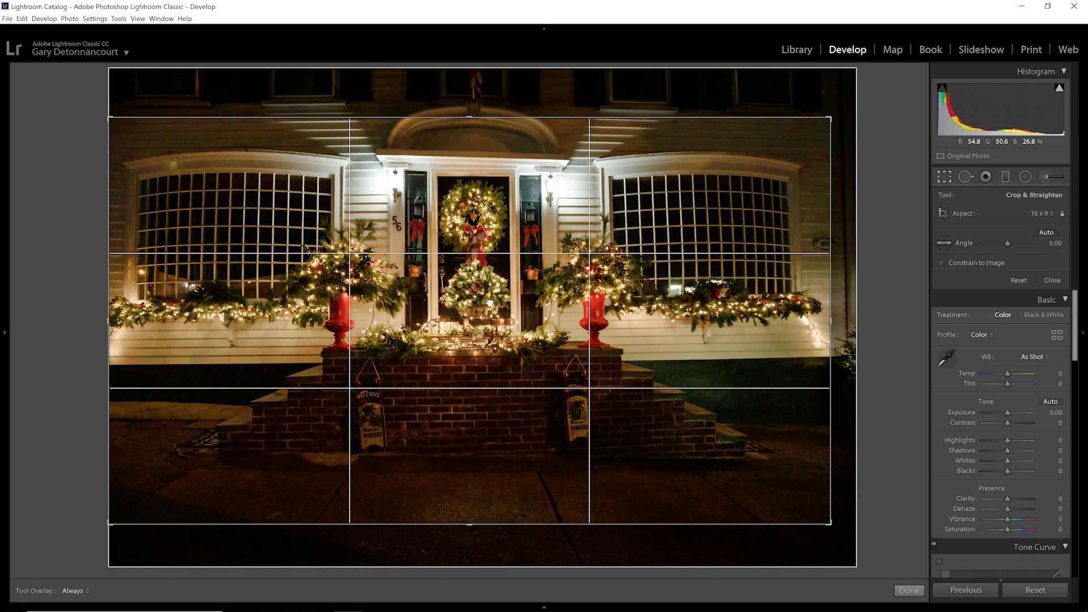
{"action": "left_click_drag", "start_coordinate": [489, 302], "coordinate": [487, 304]}
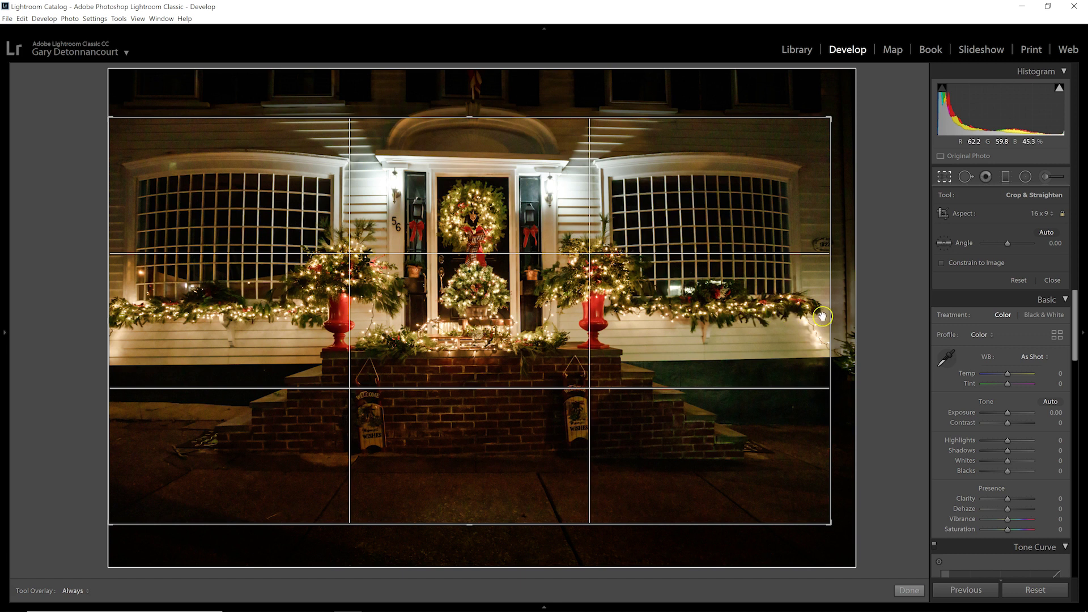
{"action": "left_click_drag", "start_coordinate": [831, 319], "coordinate": [834, 317]}
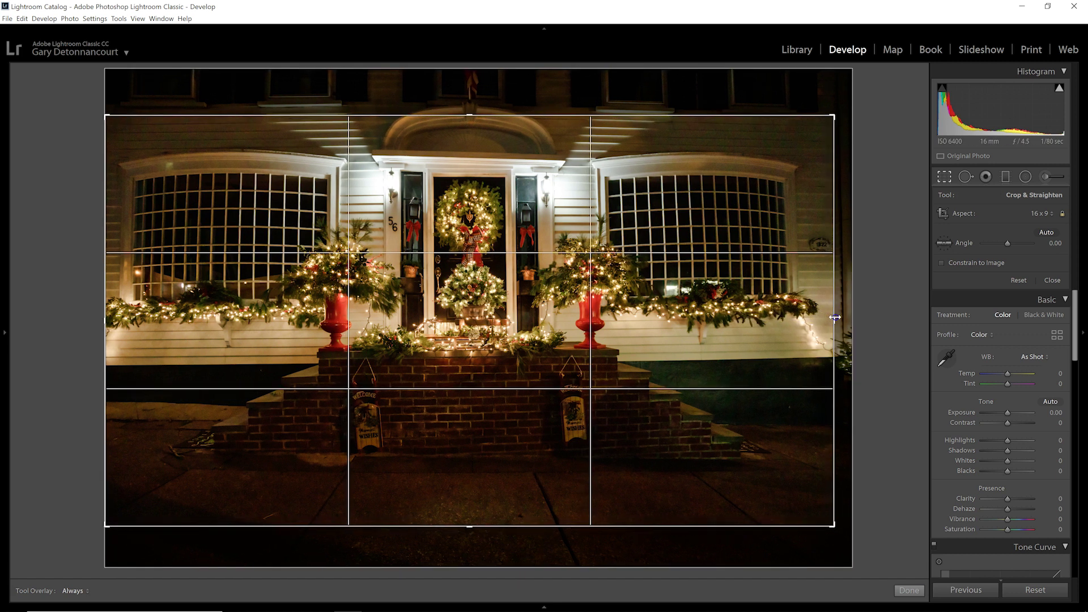
{"action": "left_click", "coordinate": [540, 255]}
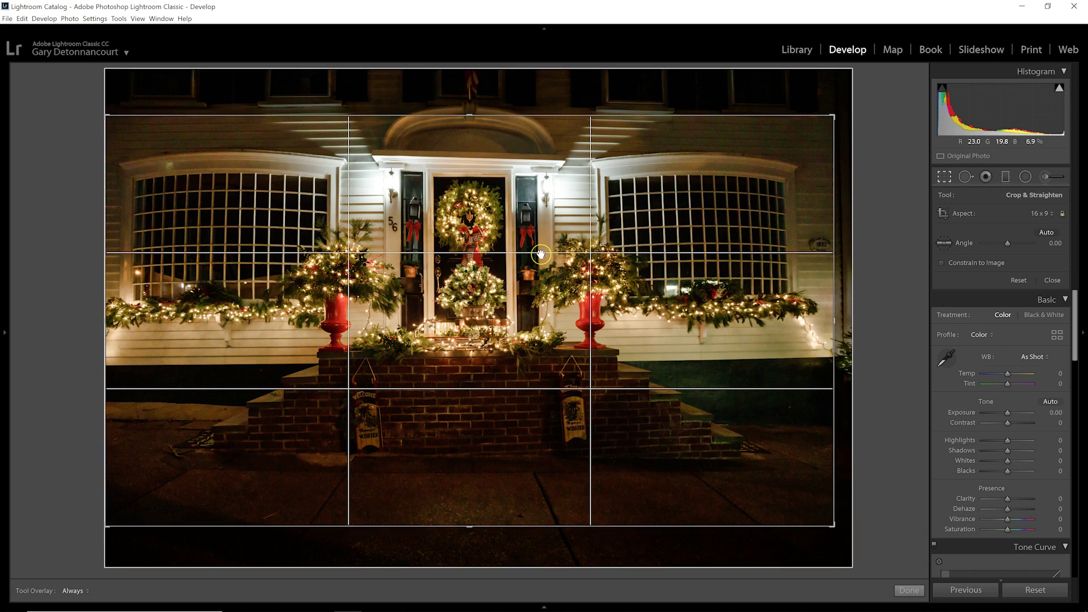
{"action": "left_click", "coordinate": [888, 315]}
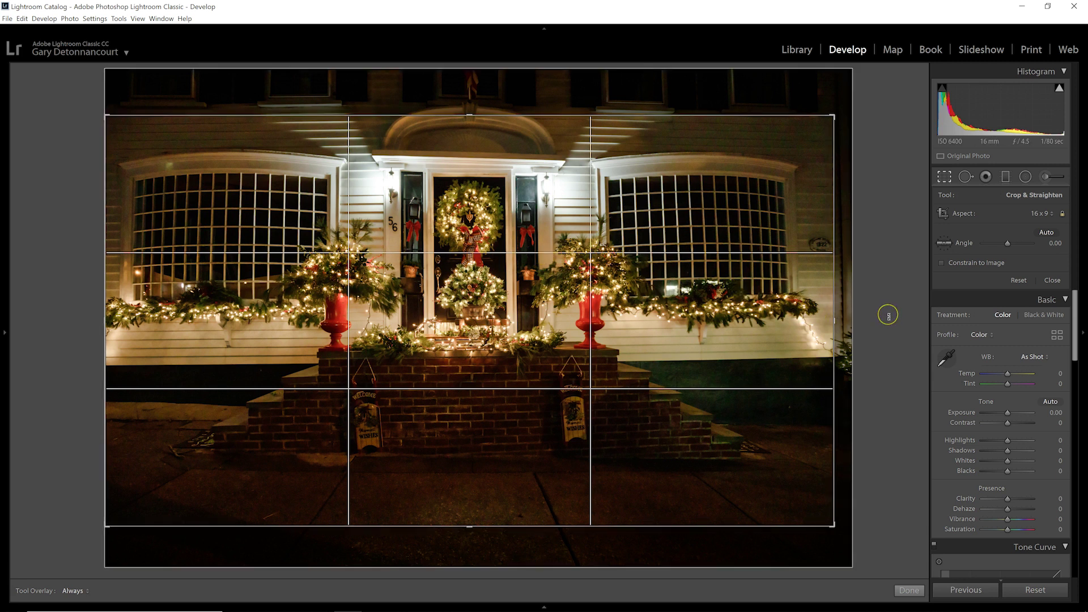
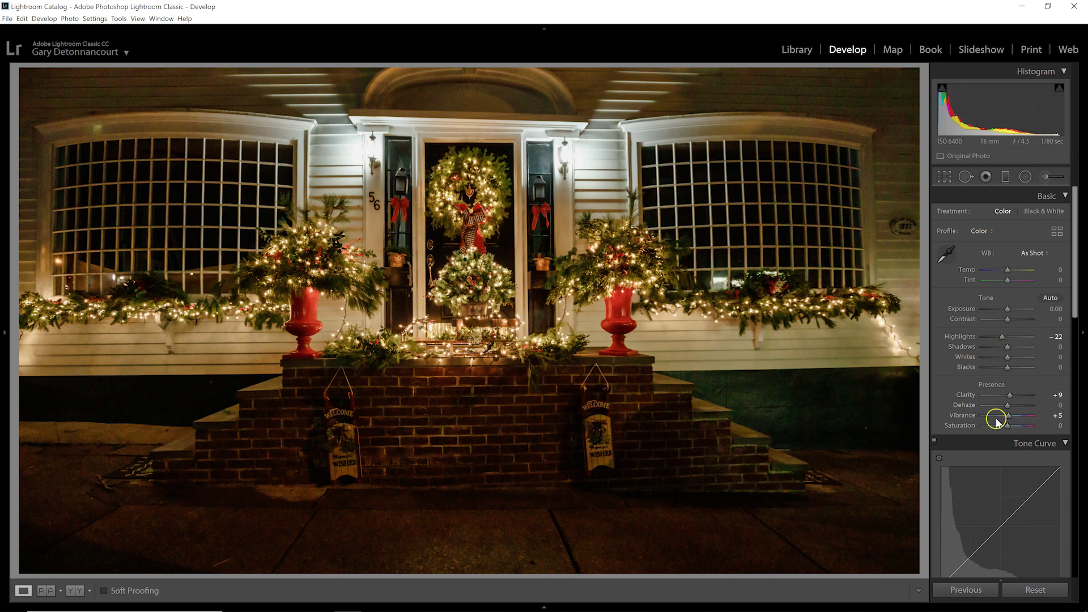
- Try the Medium Contrast point curve on the photo and return the curve to Linear
{"action": "scroll", "coordinate": [994, 417], "scroll_direction": "down", "scroll_amount": 5}
{"action": "left_click", "coordinate": [990, 491]}
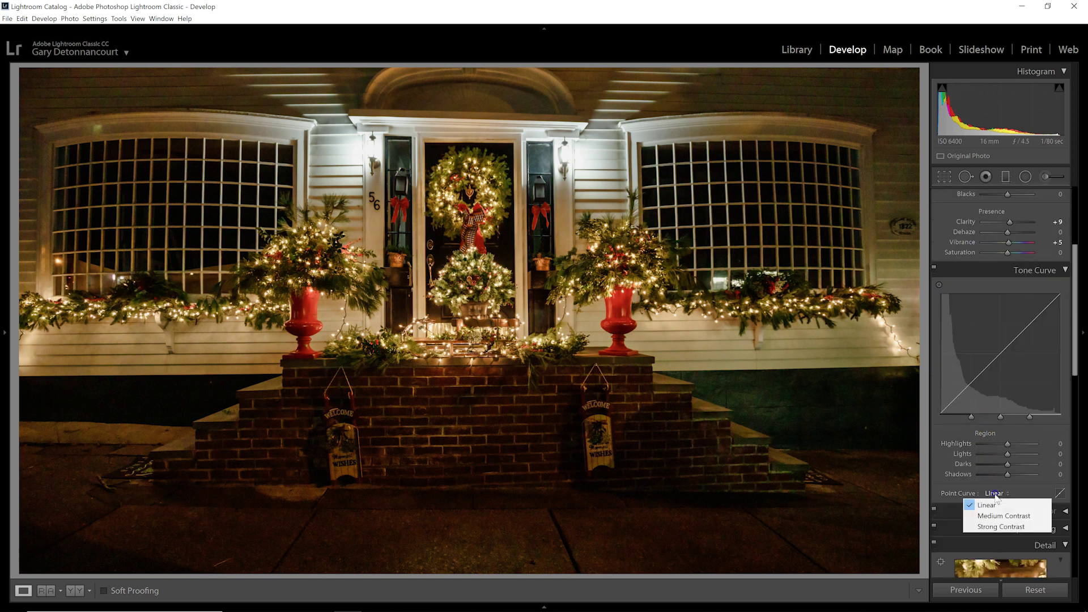
{"action": "left_click", "coordinate": [987, 515]}
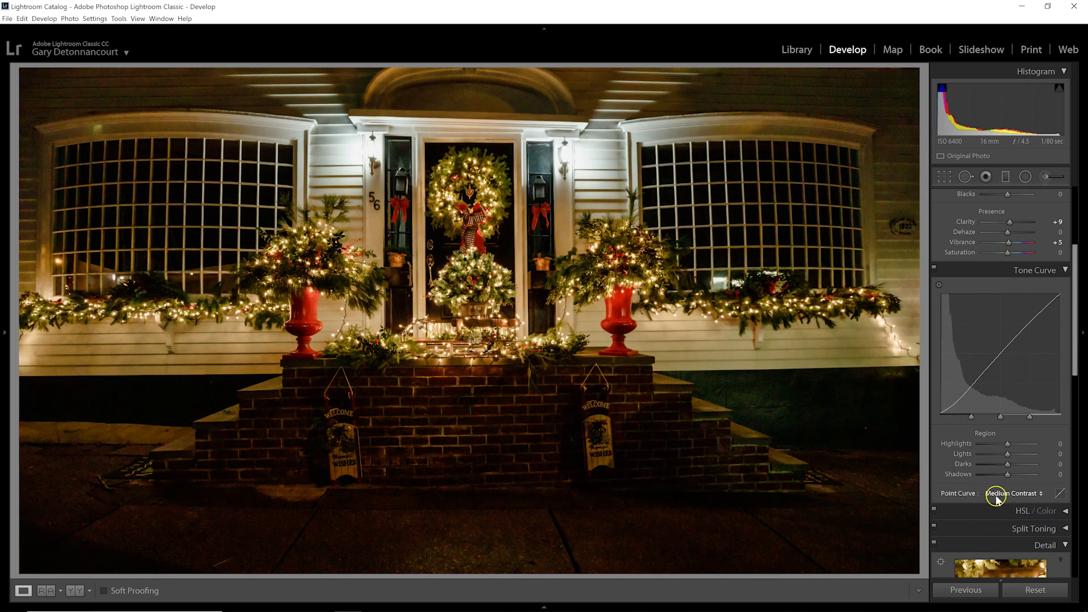
{"action": "left_click", "coordinate": [992, 493]}
{"action": "left_click", "coordinate": [987, 504]}
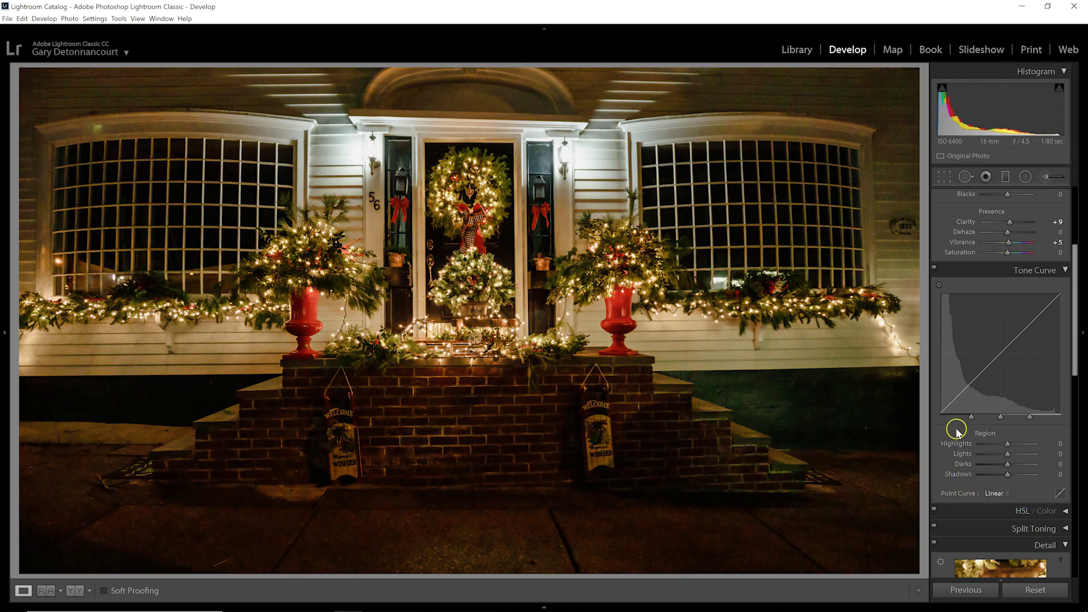
- Set the noise reduction Luminance to 10 and Color to 10
{"action": "scroll", "coordinate": [956, 435], "scroll_direction": "down", "scroll_amount": 6}
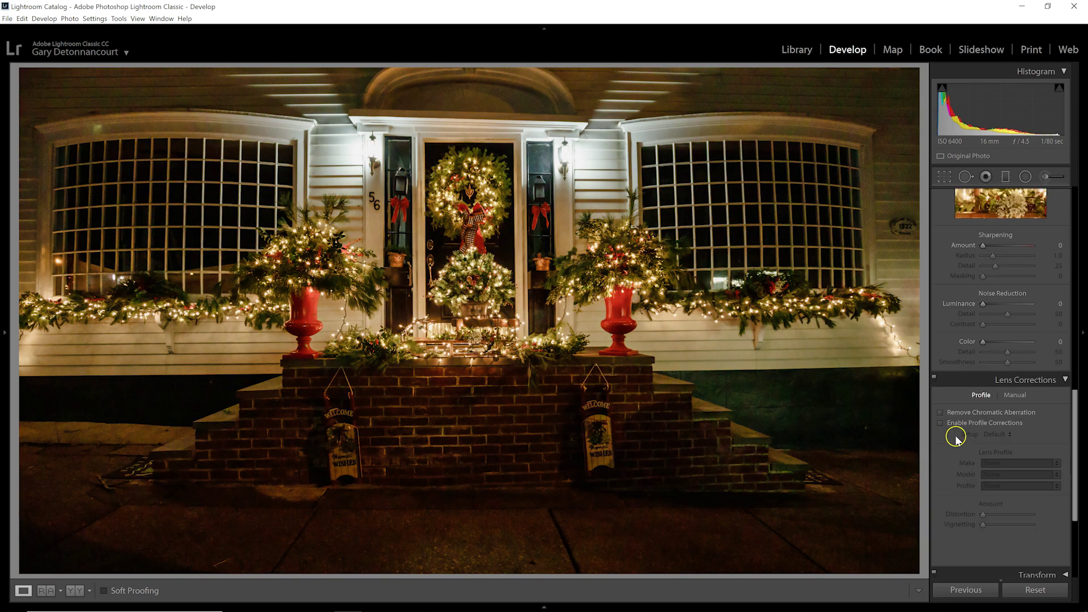
{"action": "left_click", "coordinate": [1053, 304]}
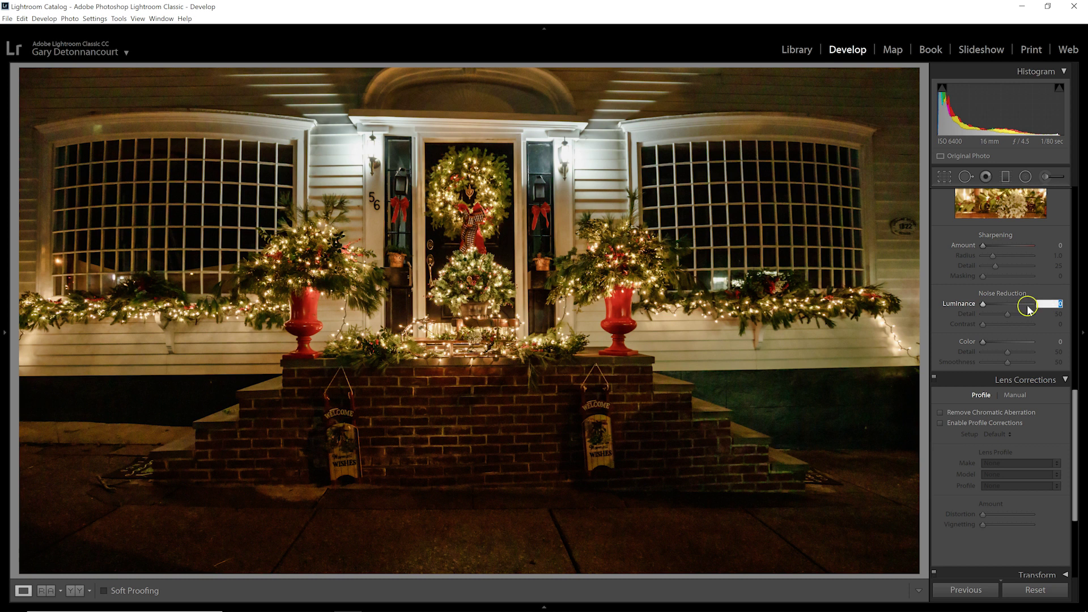
{"action": "type", "text": "10"}
{"action": "key", "text": "Return"}
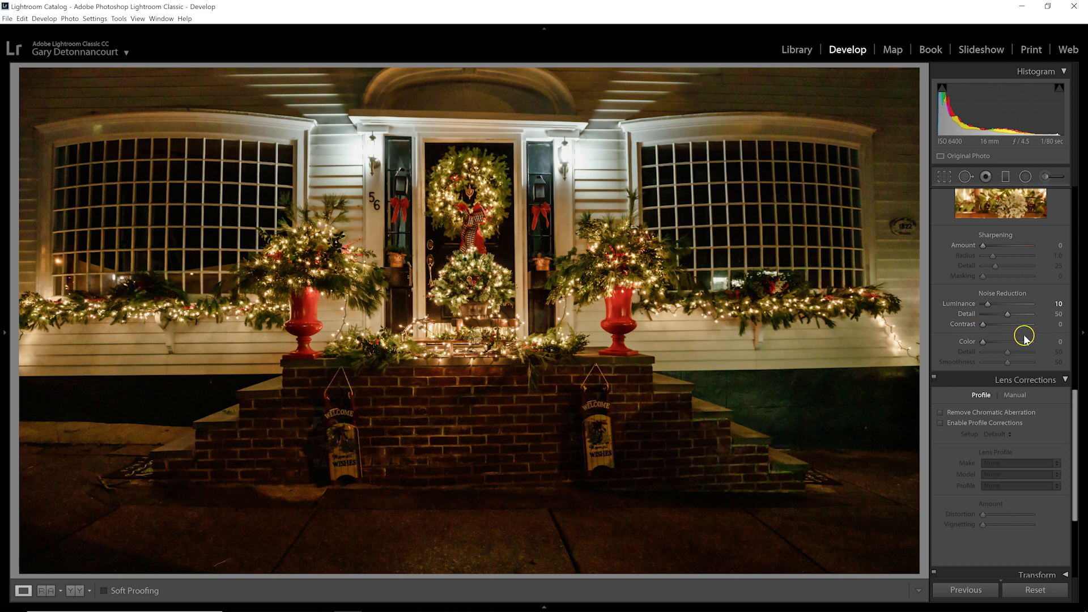
{"action": "left_click", "coordinate": [1054, 342]}
{"action": "type", "text": "10"}
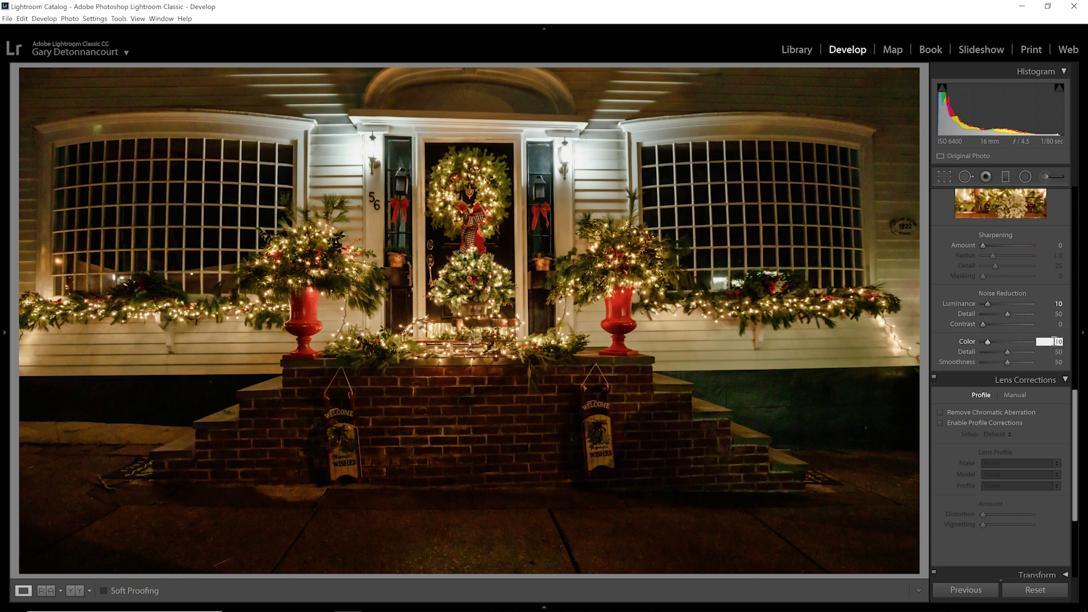
{"action": "key", "text": "Return"}
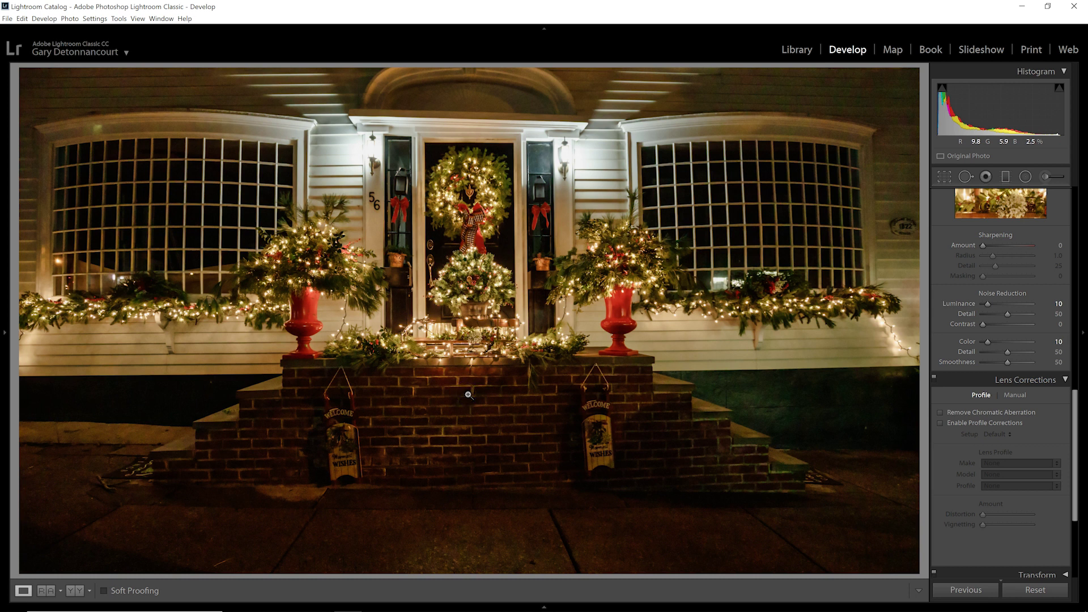
- Add a graduated filter over the brick steps and sidewalk with Exposure 0.82, Clarity 17 and Sharpness 10
{"action": "left_click", "coordinate": [1005, 180]}
{"action": "left_click_drag", "start_coordinate": [476, 451], "coordinate": [475, 357]}
{"action": "mouse_move", "coordinate": [1001, 252]}
{"action": "left_mouse_down"}
{"action": "mouse_move", "coordinate": [1023, 245]}
{"action": "mouse_move", "coordinate": [1011, 255]}
{"action": "left_mouse_up"}
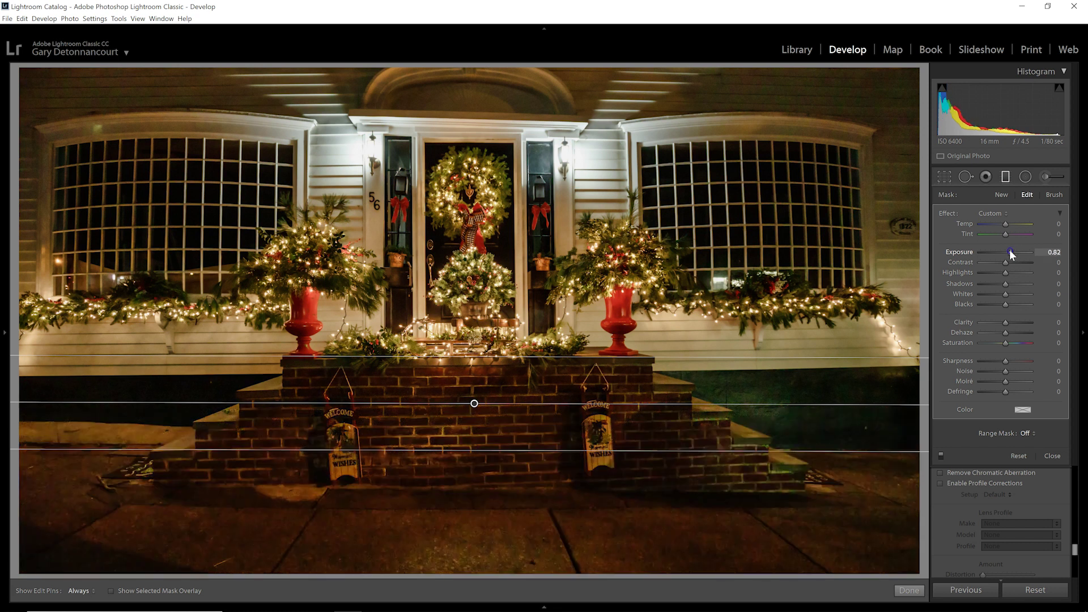
{"action": "left_click_drag", "start_coordinate": [1004, 323], "coordinate": [984, 380]}
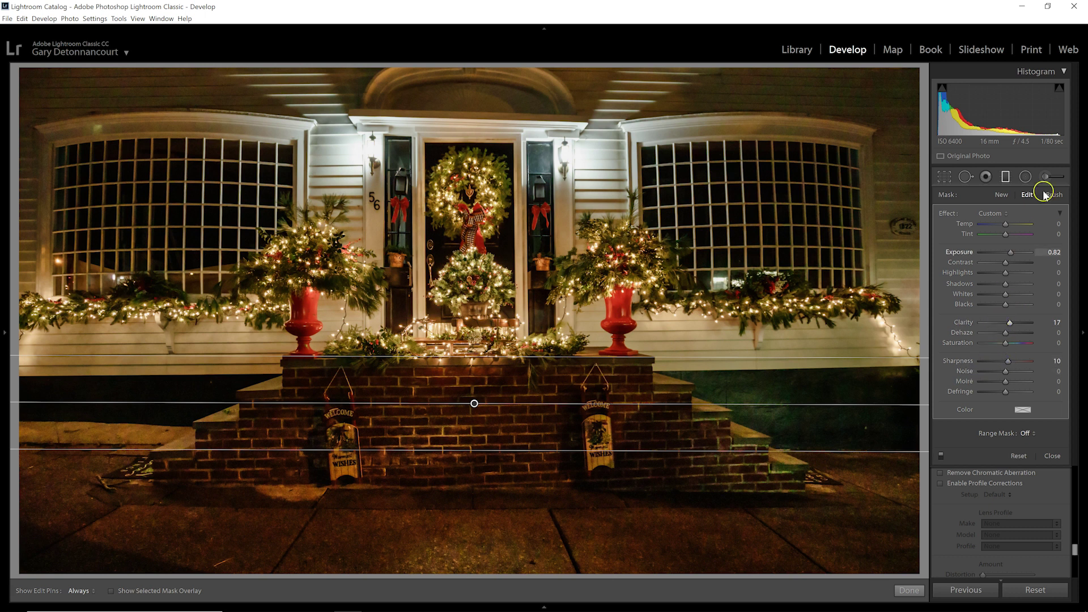
{"action": "left_click", "coordinate": [1005, 178]}
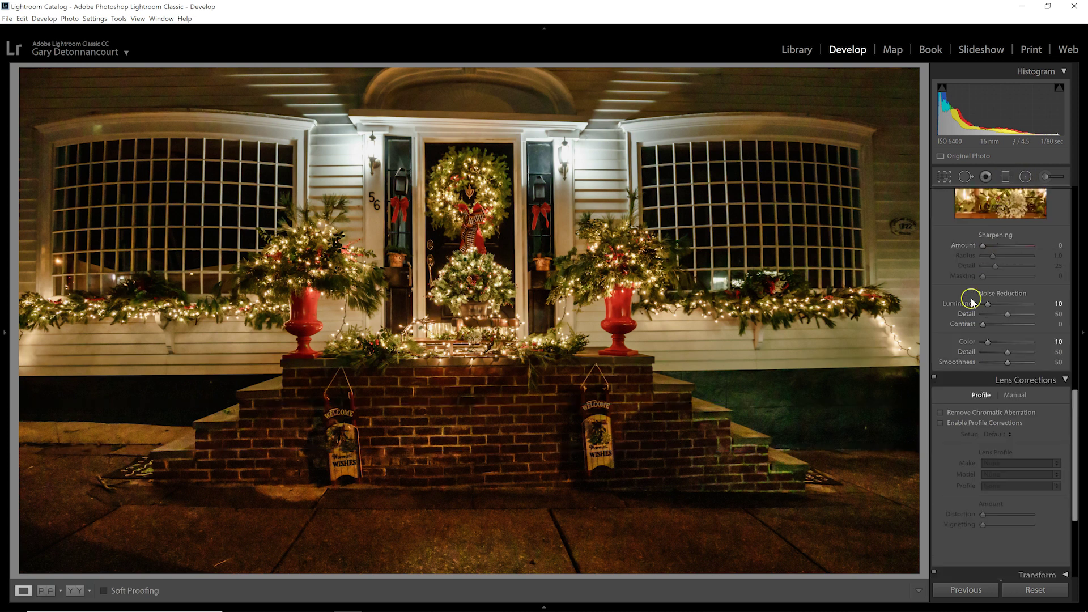
- Set the post-crop vignetting Amount to -15 and lower the photo's Whites to -67
{"action": "scroll", "coordinate": [957, 391], "scroll_direction": "down", "scroll_amount": 3}
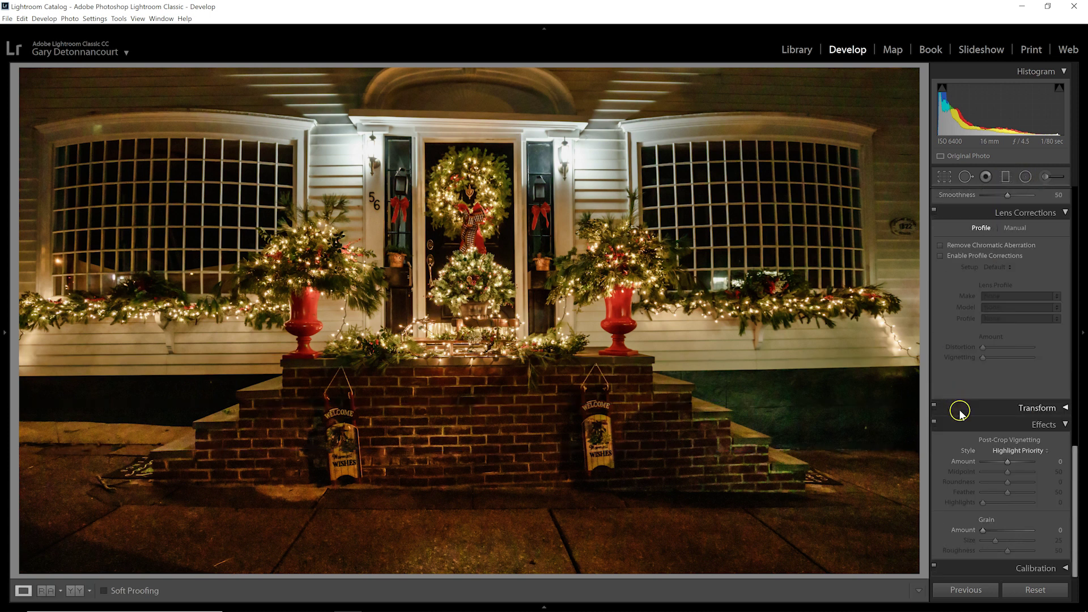
{"action": "left_click_drag", "start_coordinate": [1006, 461], "coordinate": [1004, 461]}
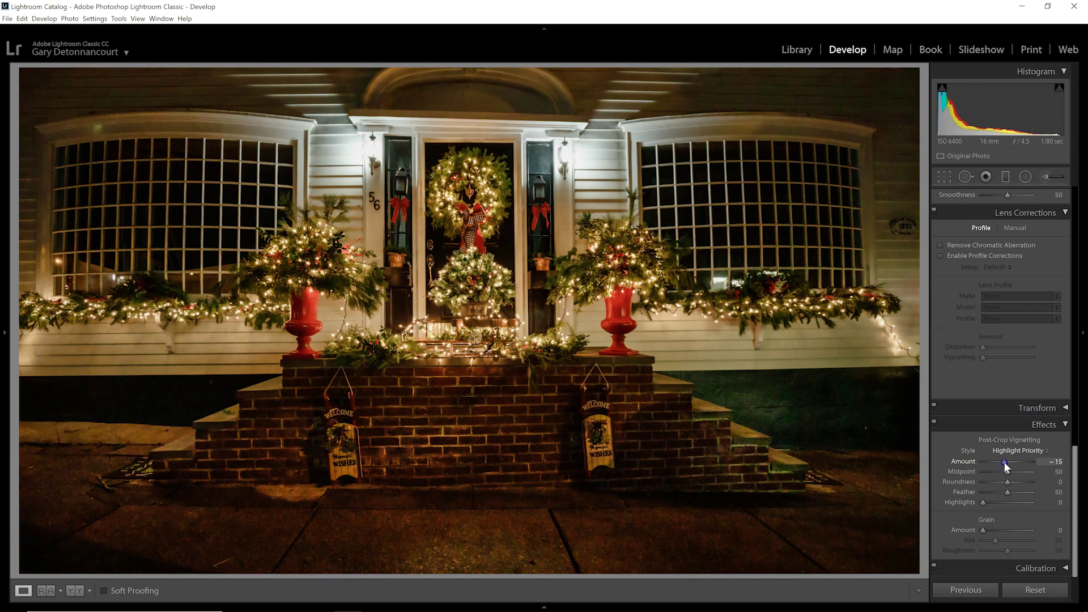
{"action": "left_click_drag", "start_coordinate": [1054, 125], "coordinate": [1034, 130]}
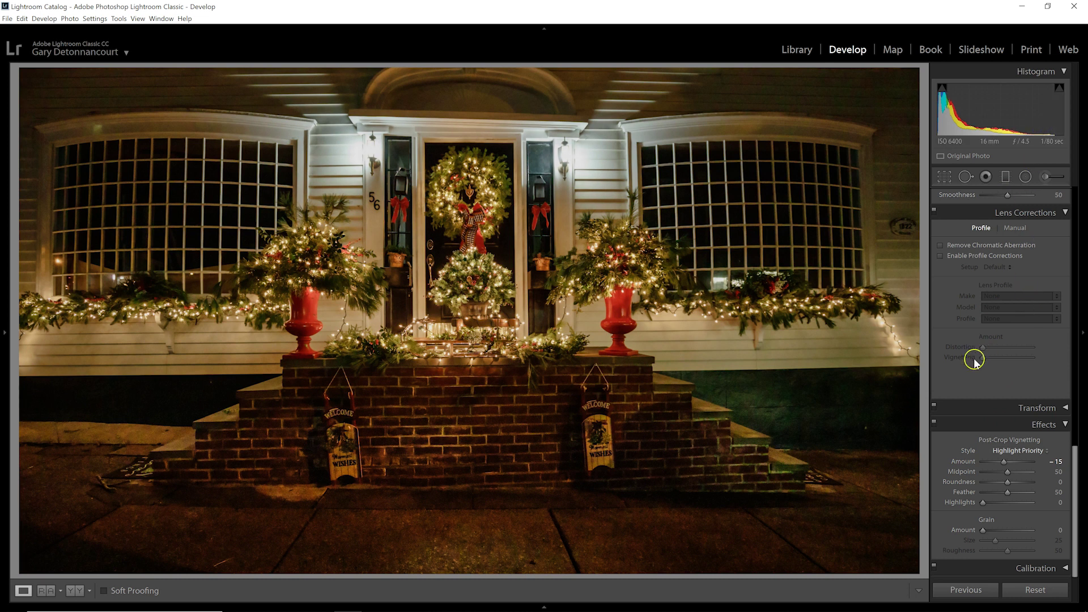
- Set the sharpening Amount to 50
{"action": "scroll", "coordinate": [975, 478], "scroll_direction": "up", "scroll_amount": 3}
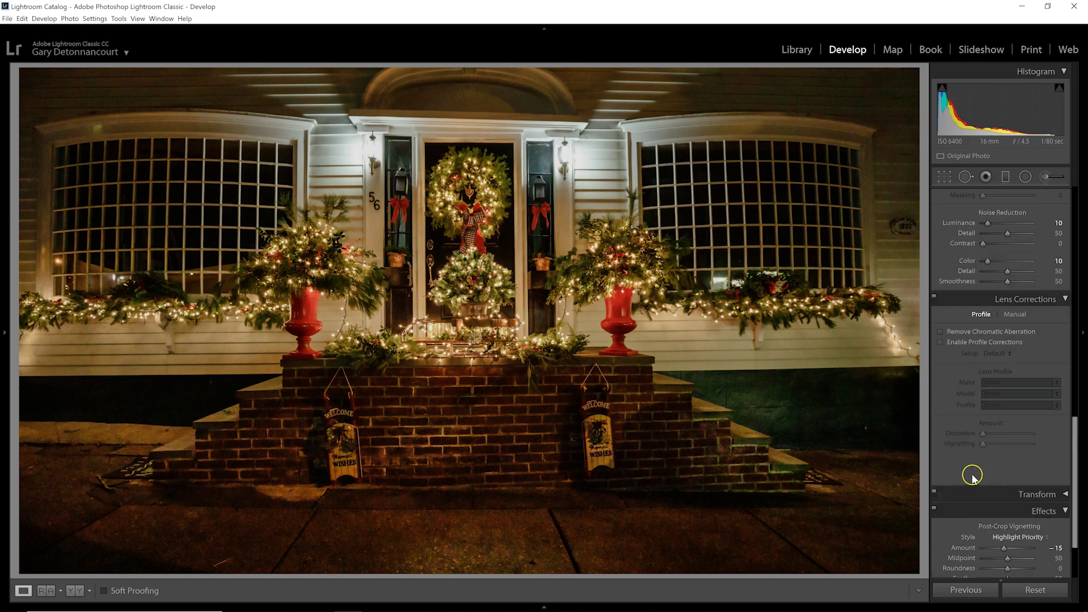
{"action": "scroll", "coordinate": [974, 478], "scroll_direction": "up", "scroll_amount": 3}
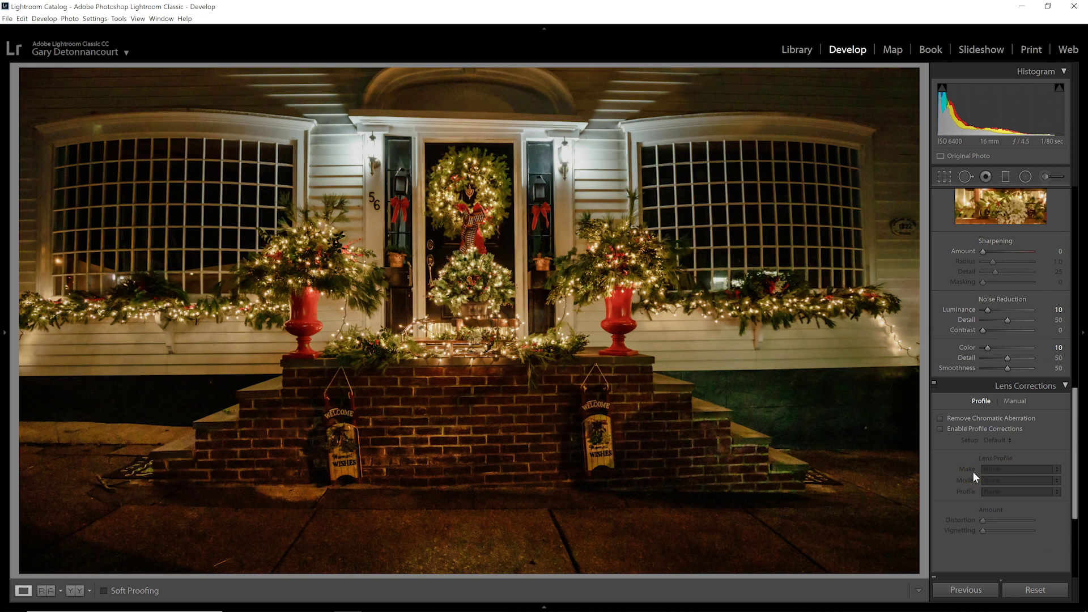
{"action": "scroll", "coordinate": [972, 471], "scroll_direction": "up", "scroll_amount": 3}
{"action": "left_click", "coordinate": [1054, 338]}
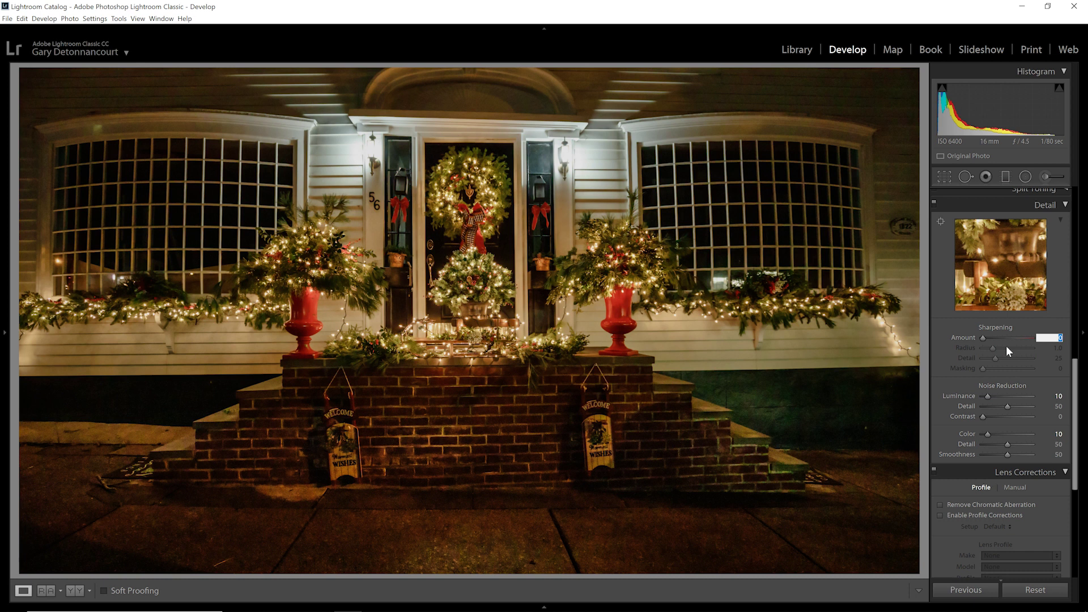
{"action": "type", "text": "50"}
{"action": "key", "text": "Tab"}
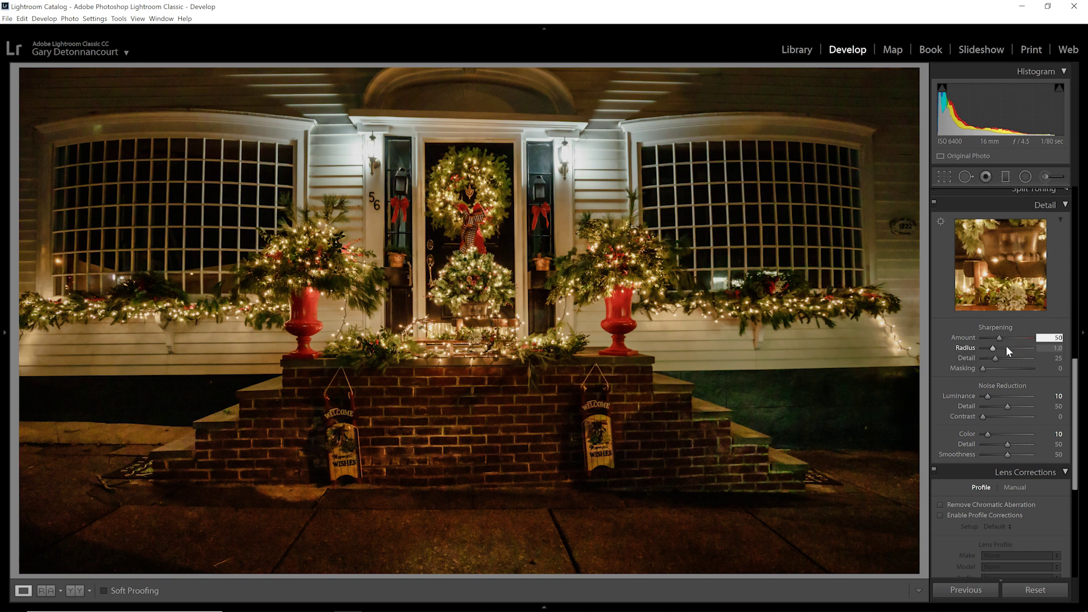
- Set the sharpening Masking to 73 while previewing the black-and-white edge mask
{"action": "key", "text": "Tab"}
{"action": "key", "text": "Tab"}
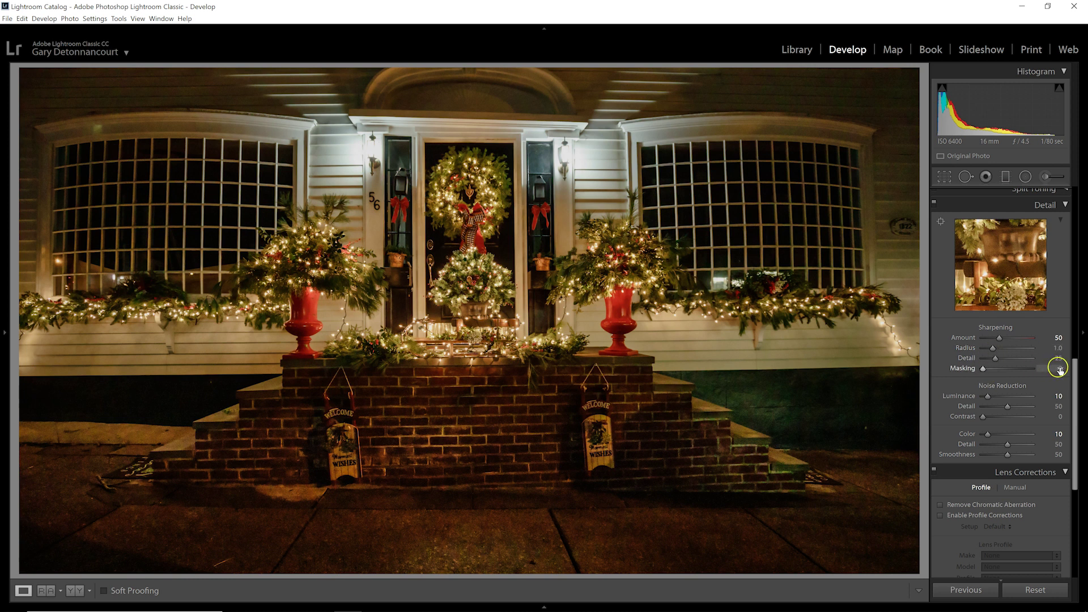
{"action": "left_click", "coordinate": [1040, 384]}
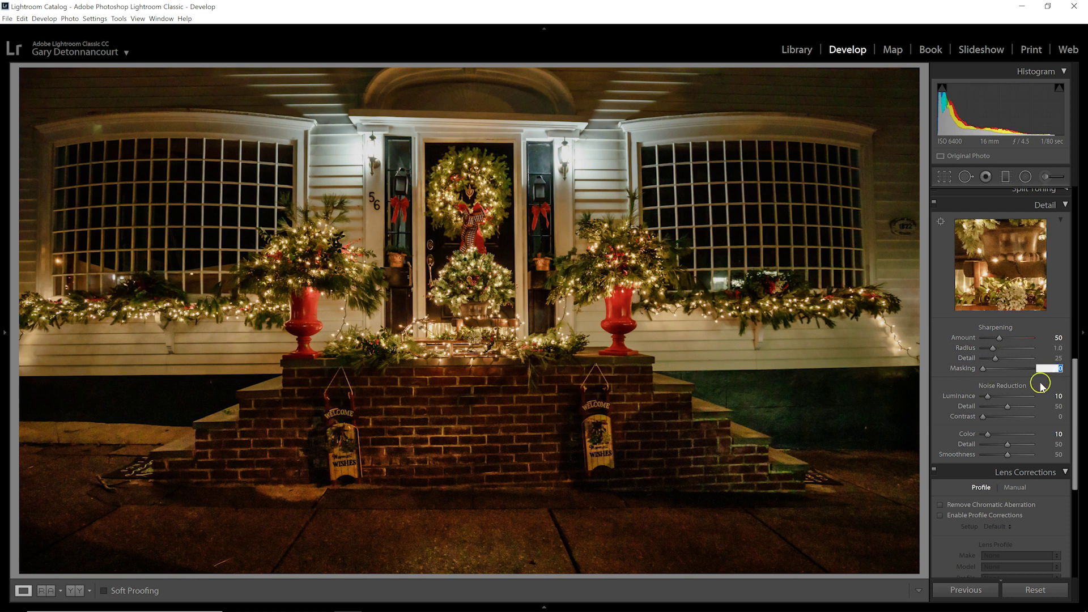
{"action": "key", "text": "alt"}
{"action": "left_click_drag", "start_coordinate": [984, 370], "coordinate": [1020, 366]}
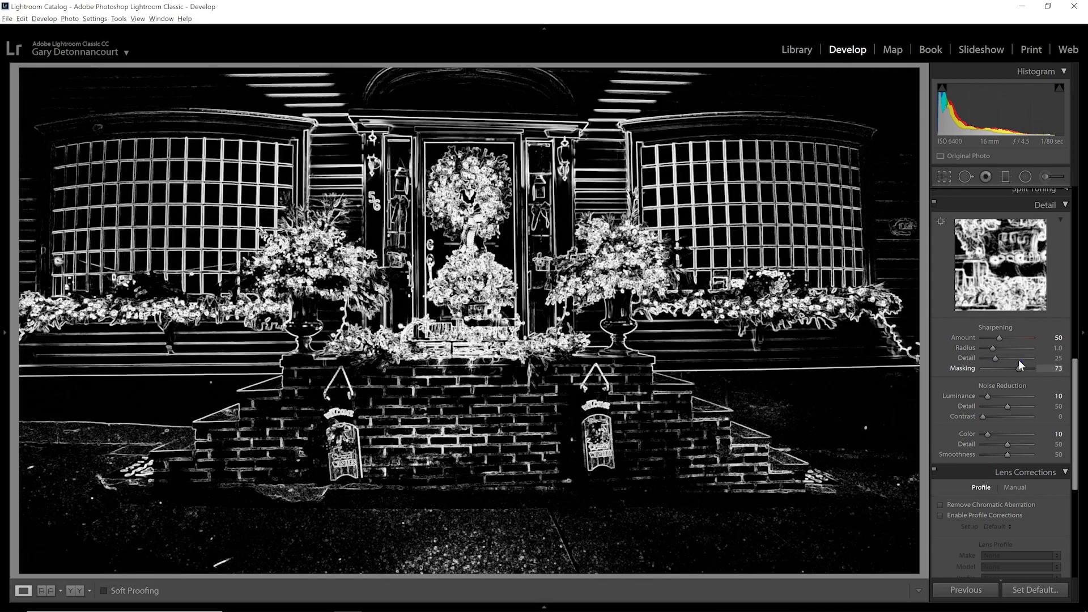
{"action": "left_click_drag", "start_coordinate": [1019, 361], "coordinate": [1019, 361]}
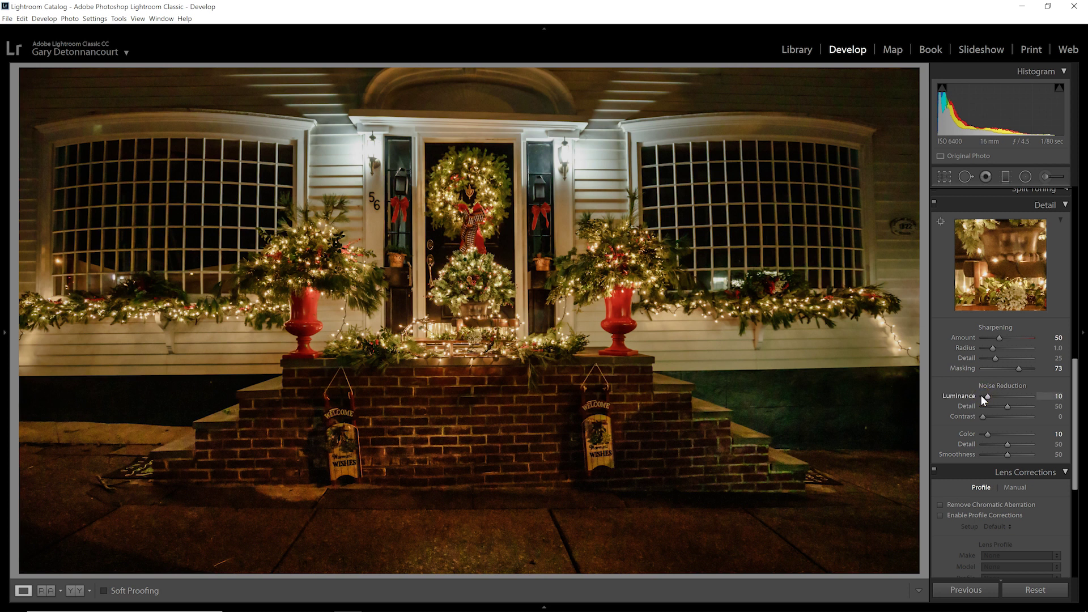
- Cool the white balance, trying Temp at -20 before settling on -7
{"action": "scroll", "coordinate": [981, 396], "scroll_direction": "up", "scroll_amount": 15}
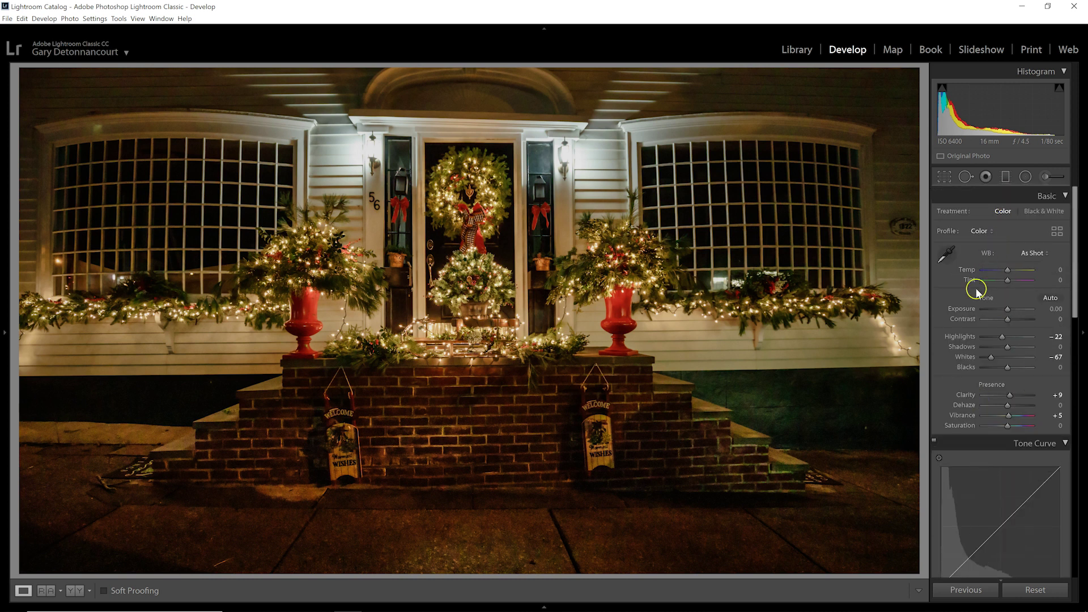
{"action": "left_click_drag", "start_coordinate": [1007, 271], "coordinate": [1002, 276]}
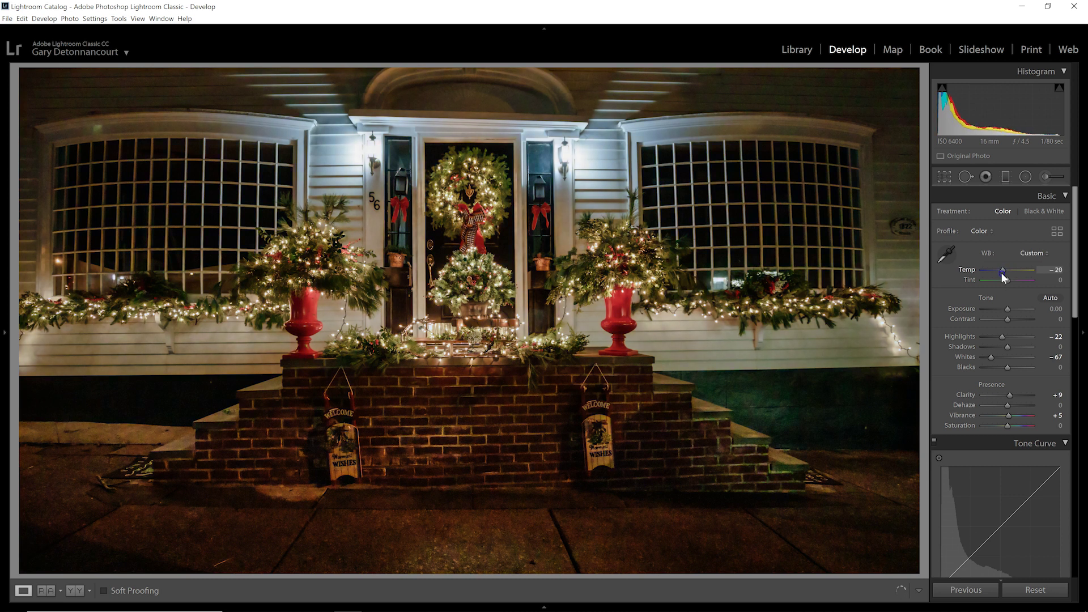
{"action": "left_click_drag", "start_coordinate": [1002, 273], "coordinate": [1004, 276]}
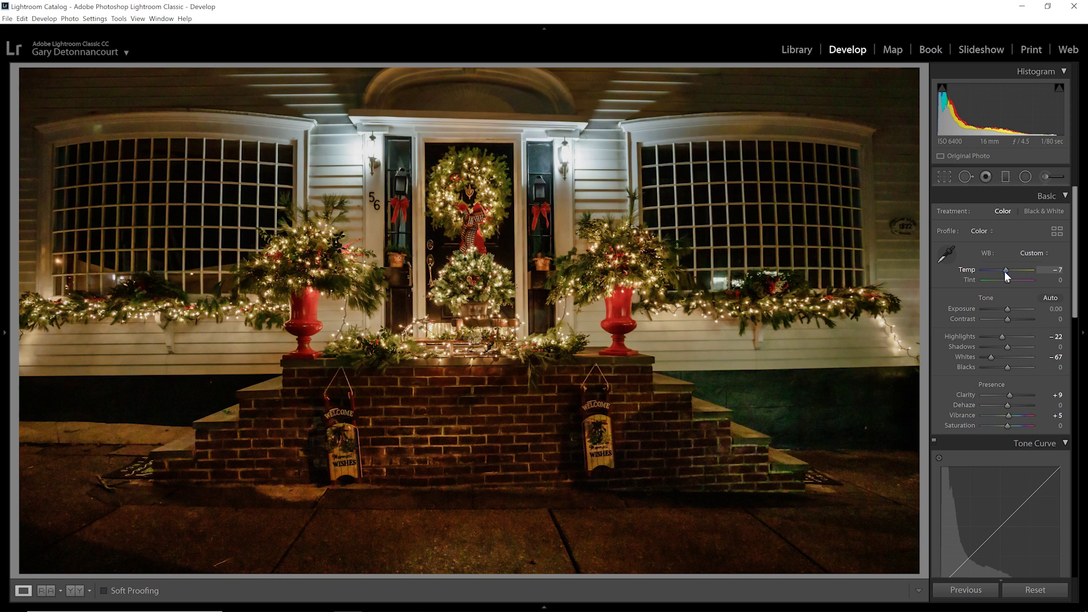